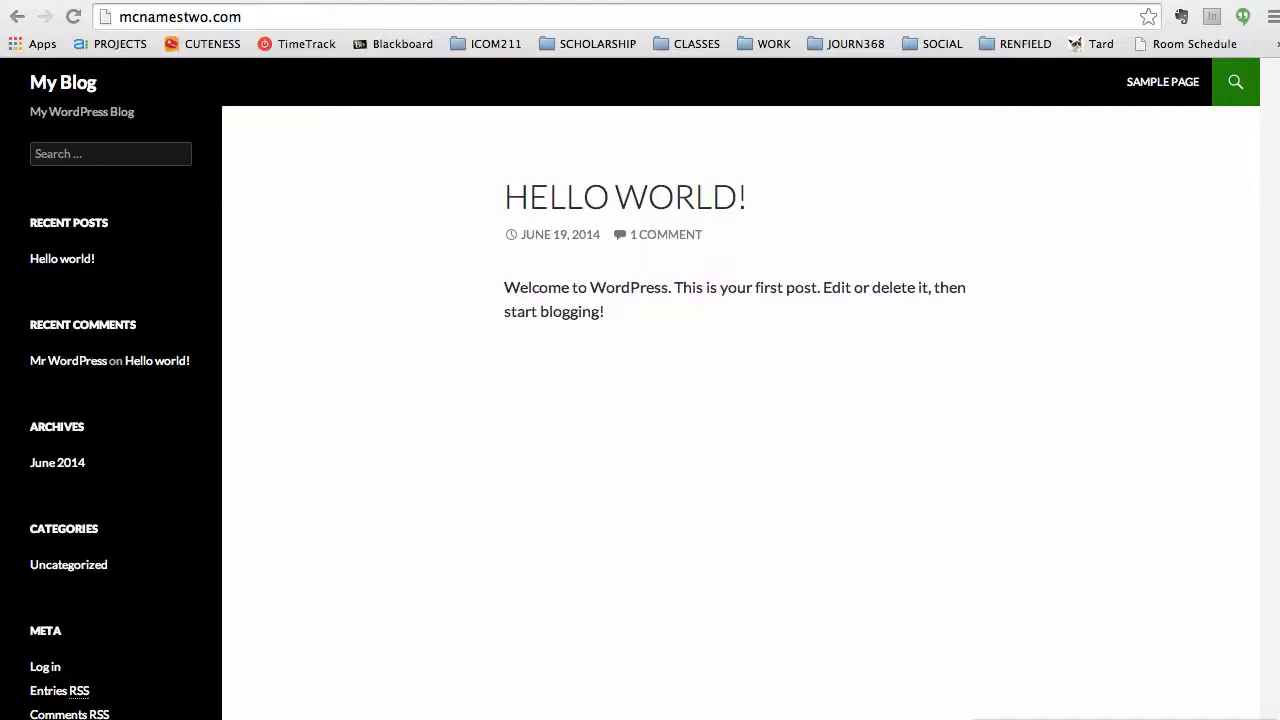
# Start editing the mcnamestwo.com address in Chrome's address bar.
pyautogui.click(257, 17)
# Go to mcnamestwo.com/wp-admin and log in with the site's username and password.
pyautogui.click(289, 17)
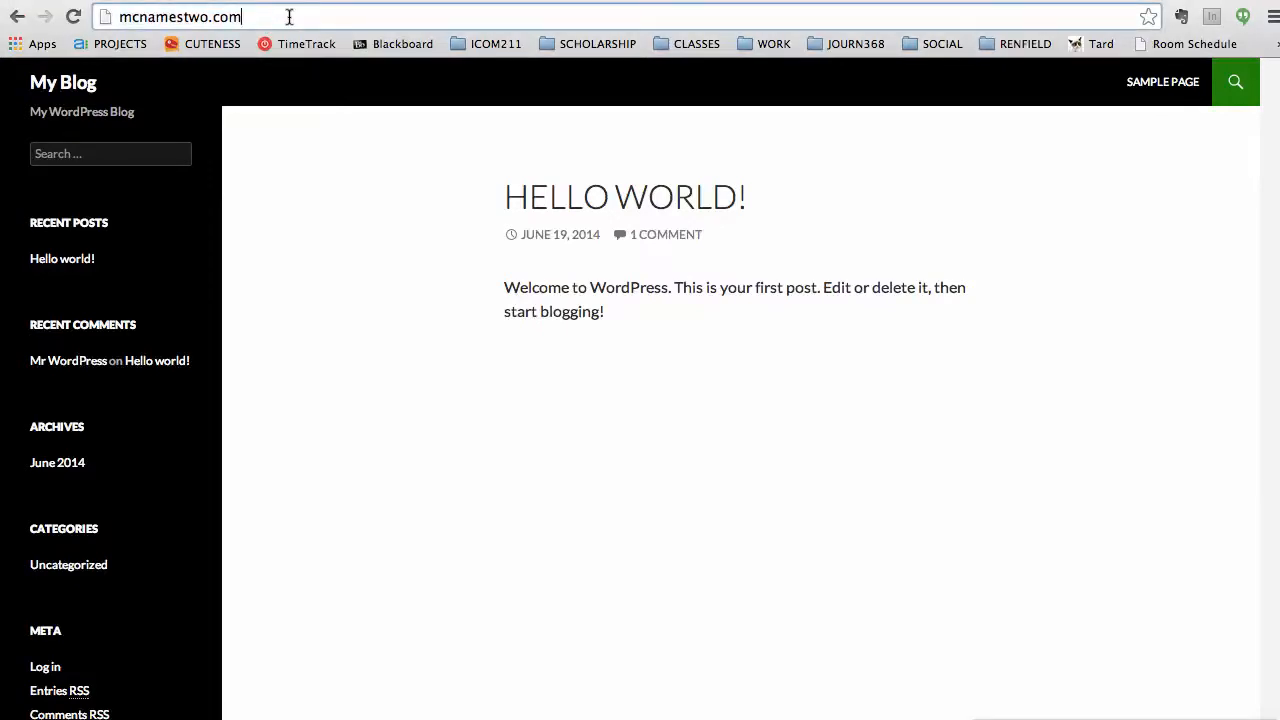
pyautogui.write('/w')
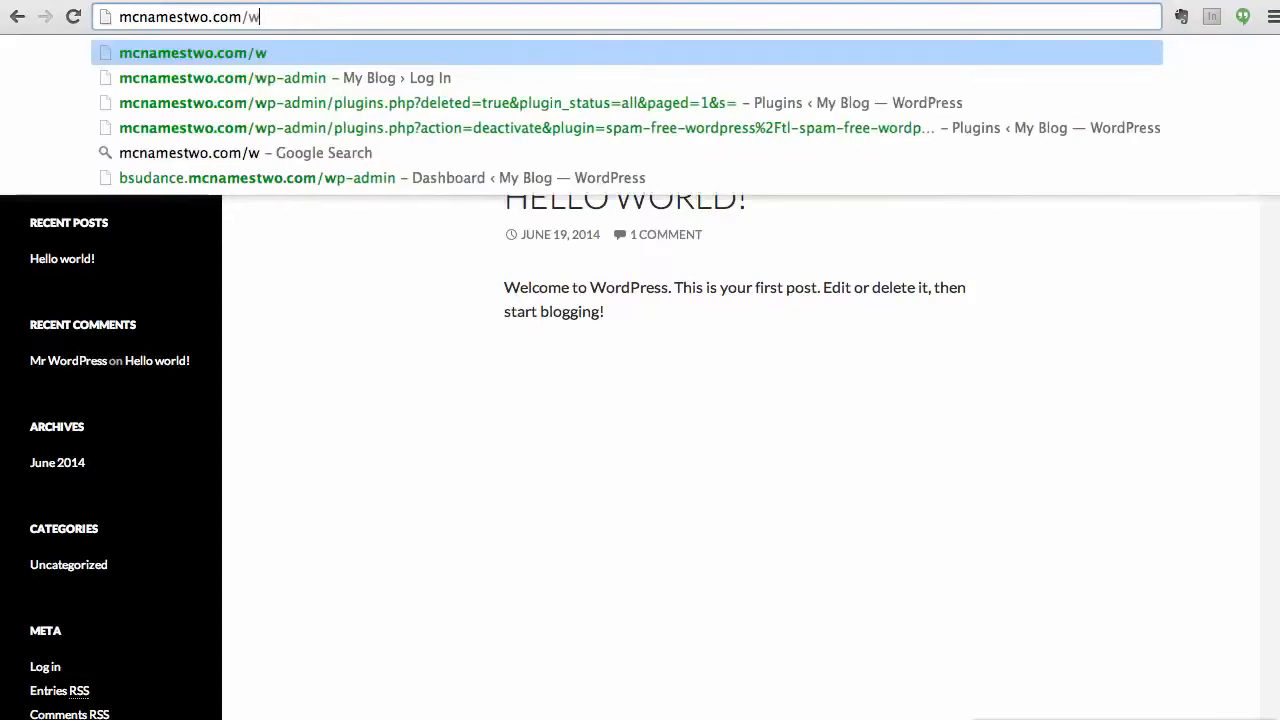
pyautogui.write('p-admin')
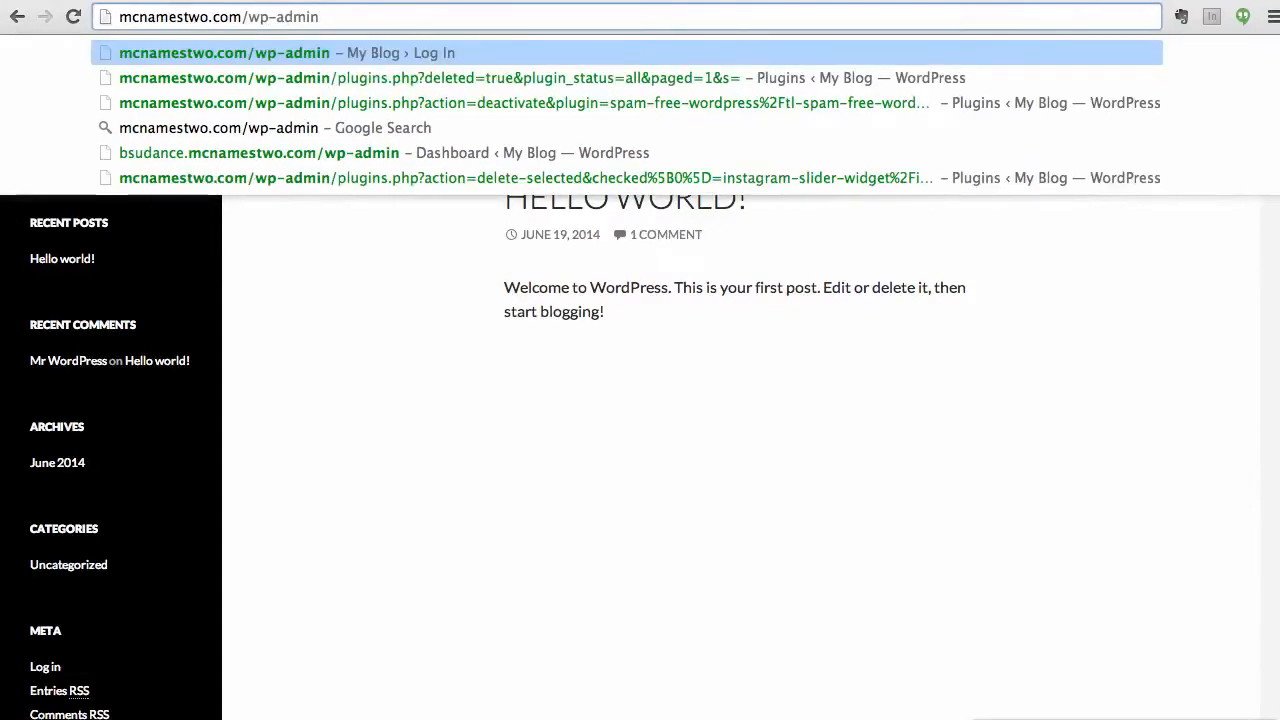
pyautogui.press('Return')
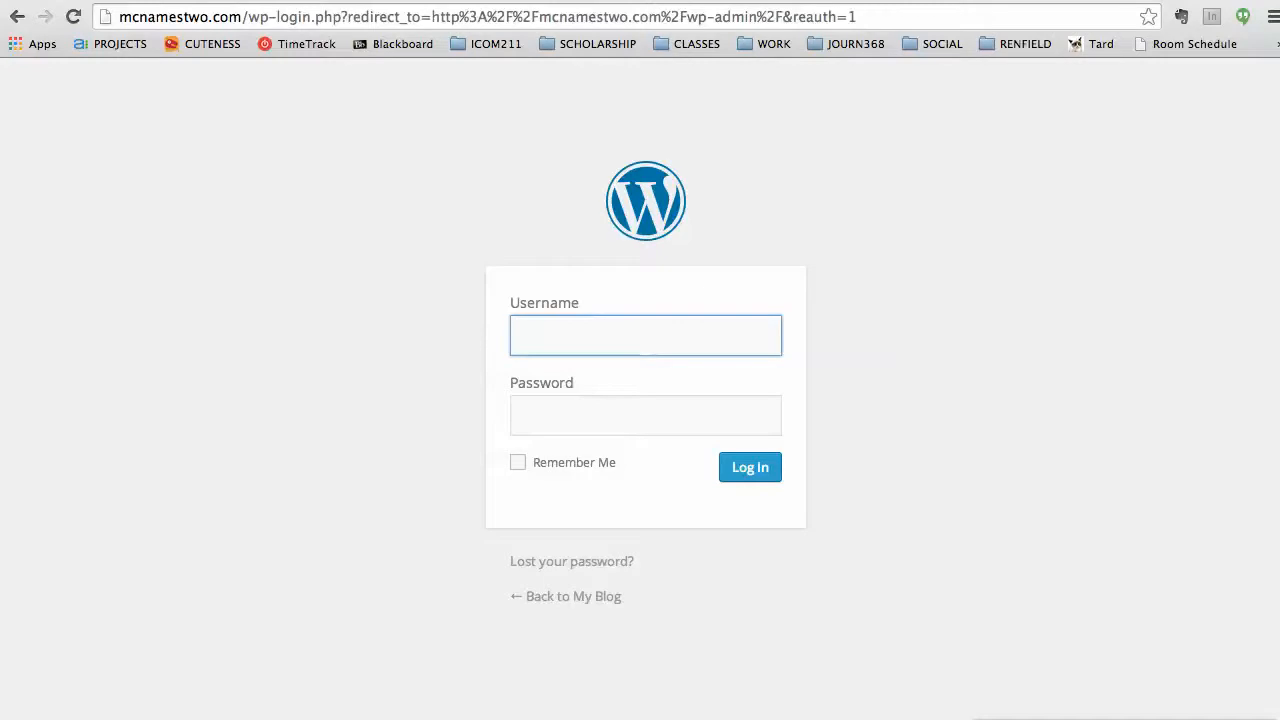
pyautogui.write('mcnames')
pyautogui.press('Tab')
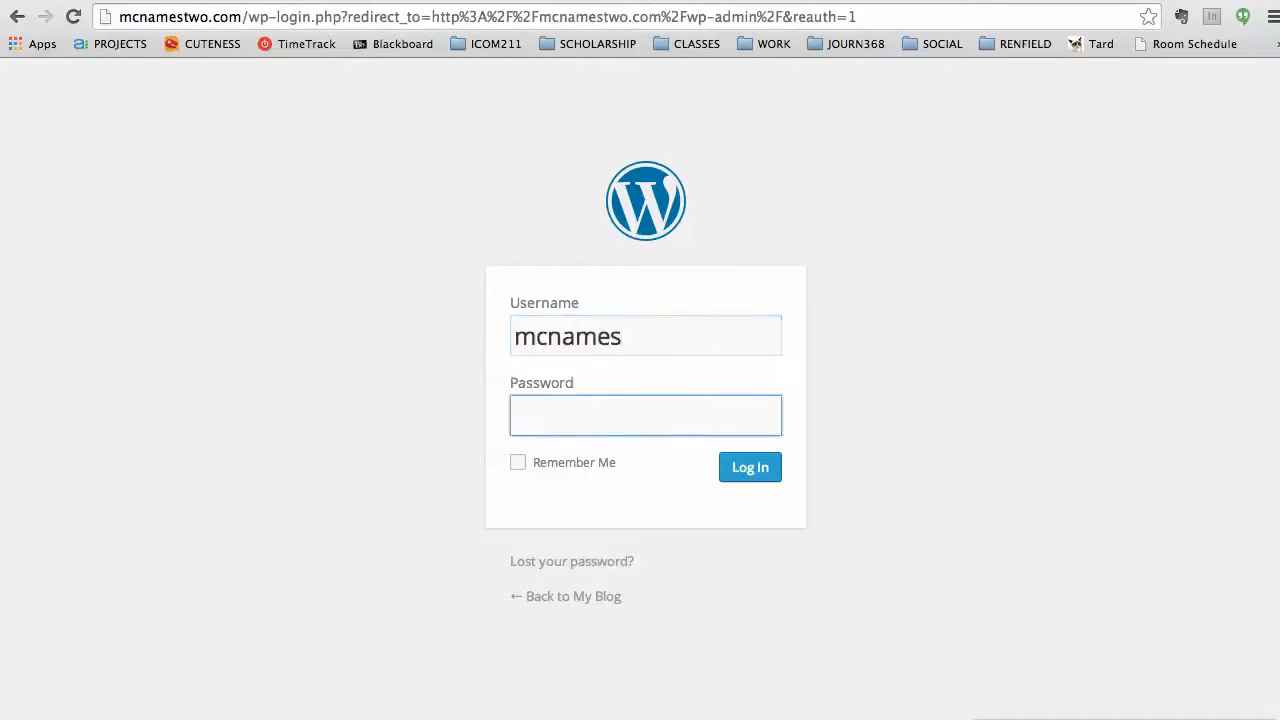
pyautogui.write('••••••••••••')
pyautogui.press('Return')
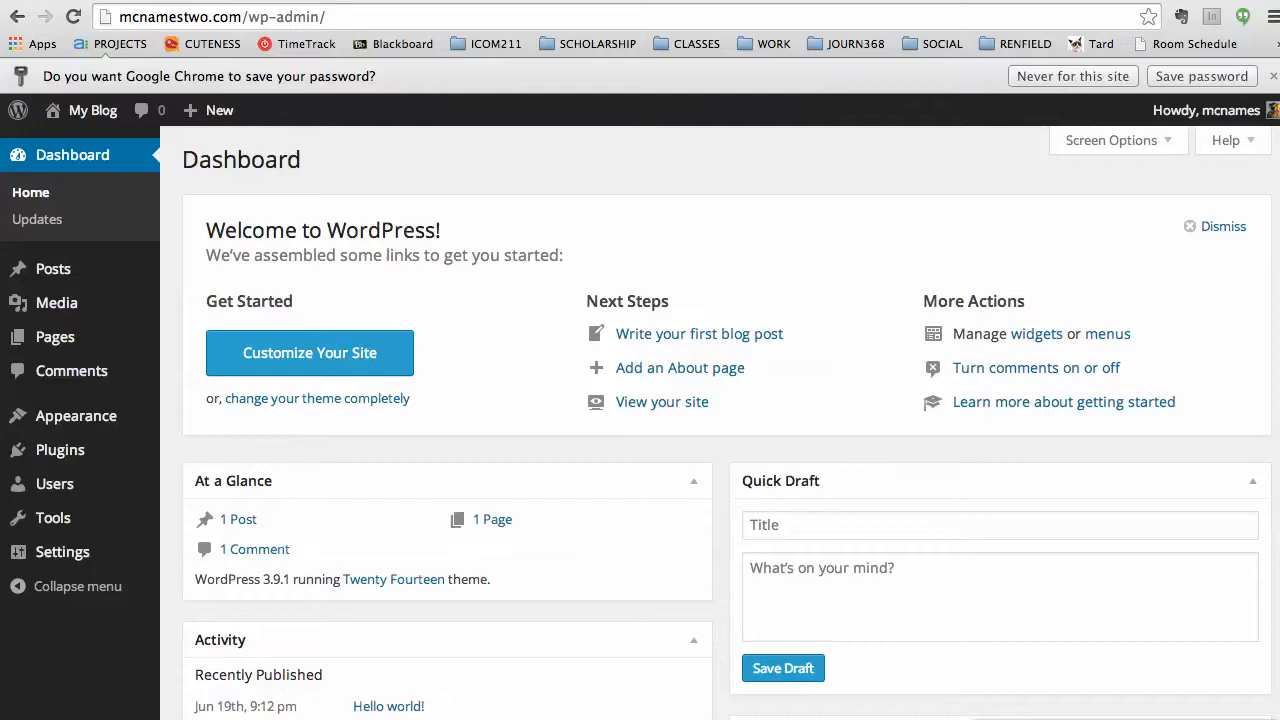
# Preview the admin menu sections' submenus, then use Collapse menu to shrink the sidebar to icons.
pyautogui.moveTo(81, 270)
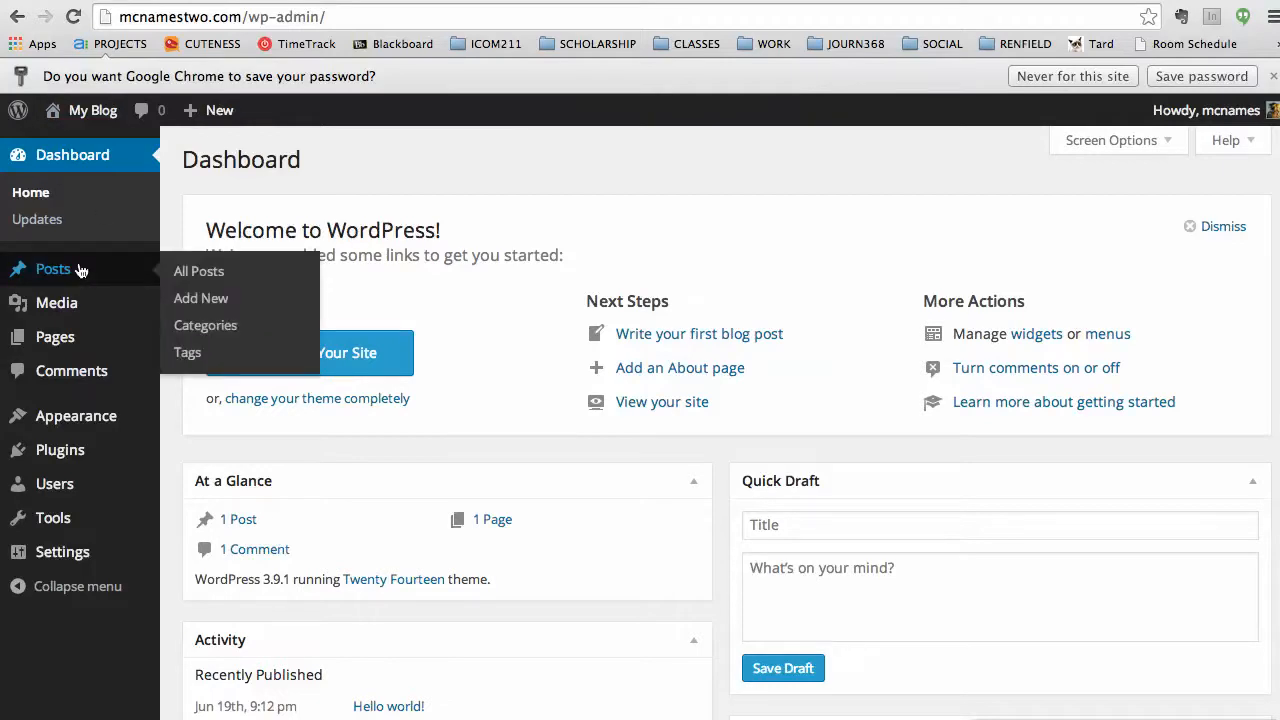
pyautogui.moveTo(80, 311)
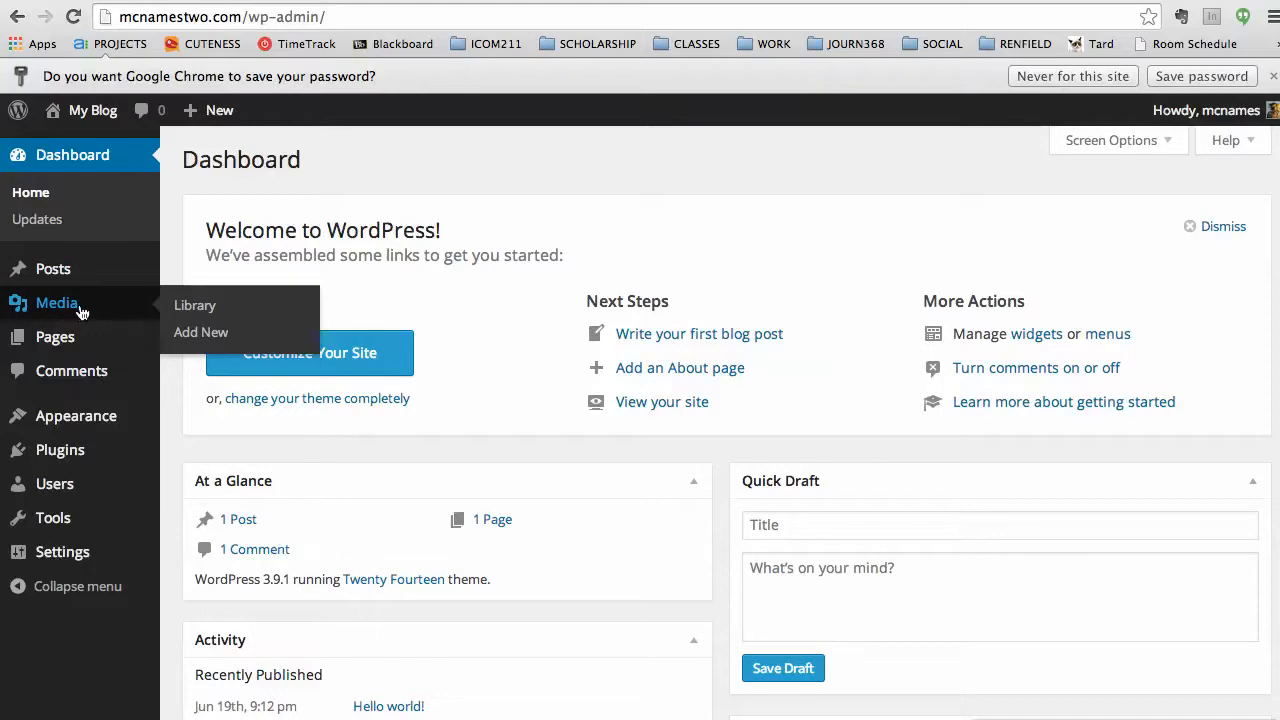
pyautogui.moveTo(88, 341)
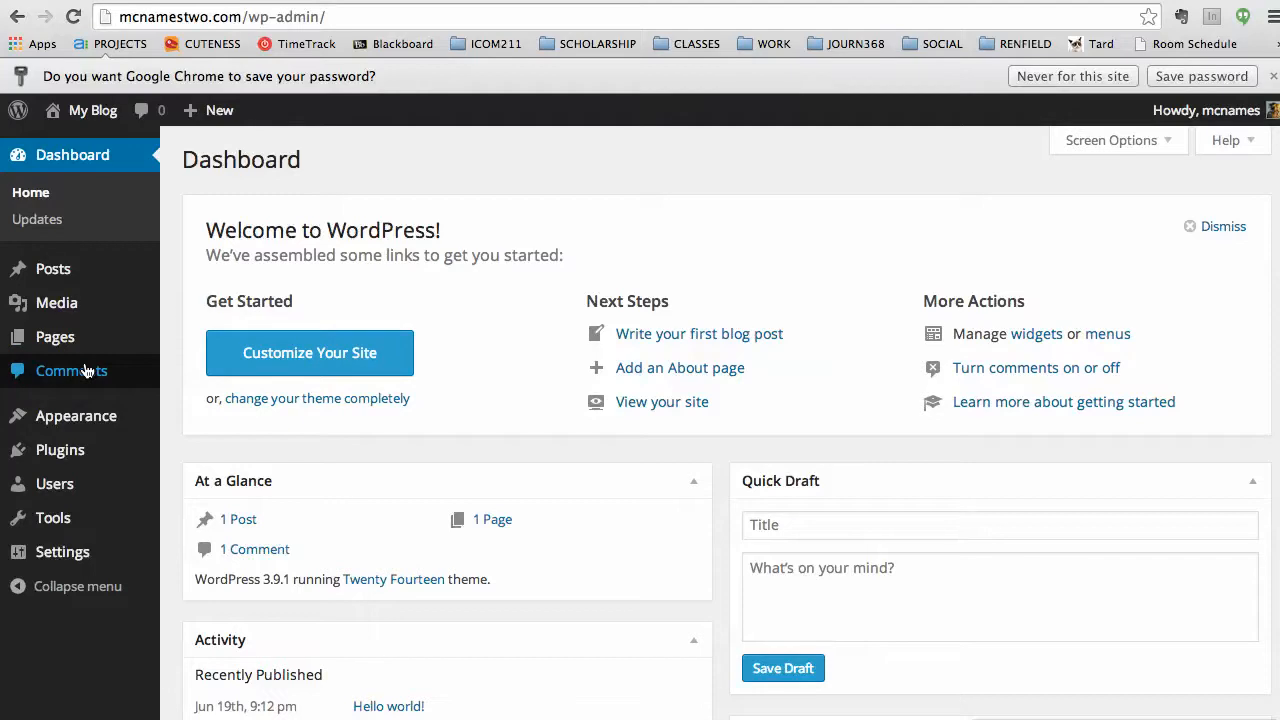
pyautogui.moveTo(108, 410)
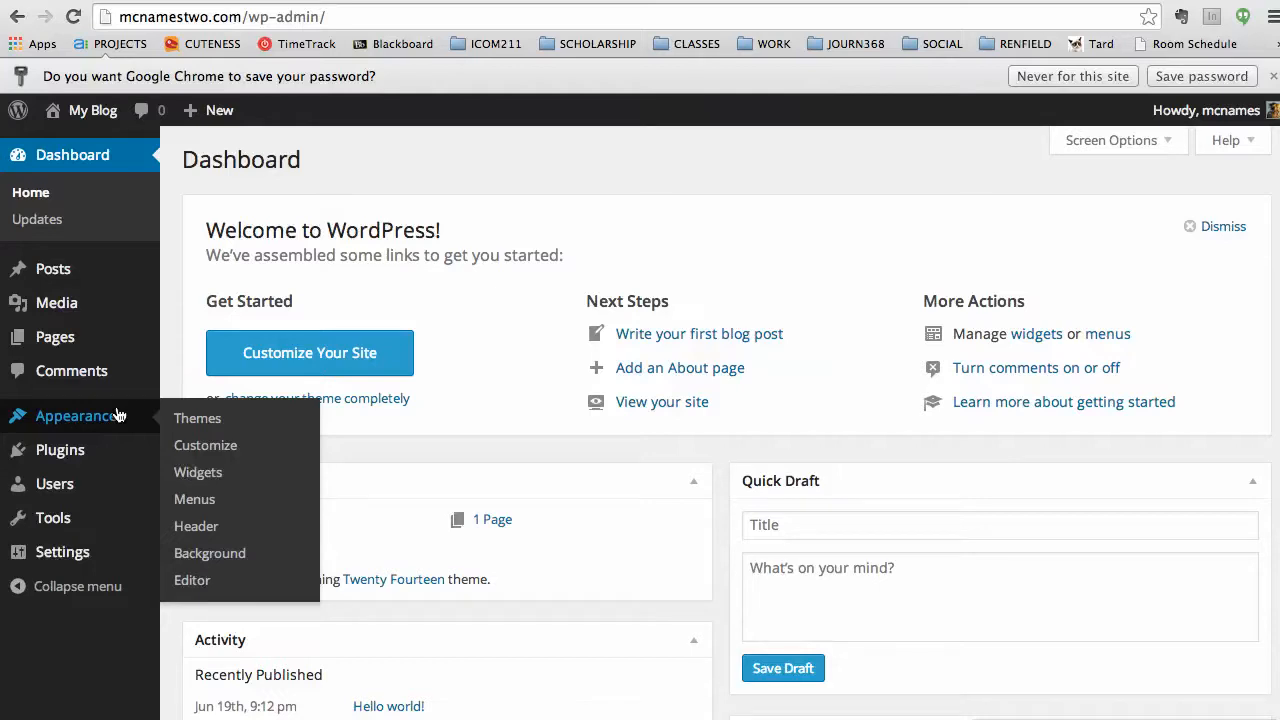
pyautogui.moveTo(91, 451)
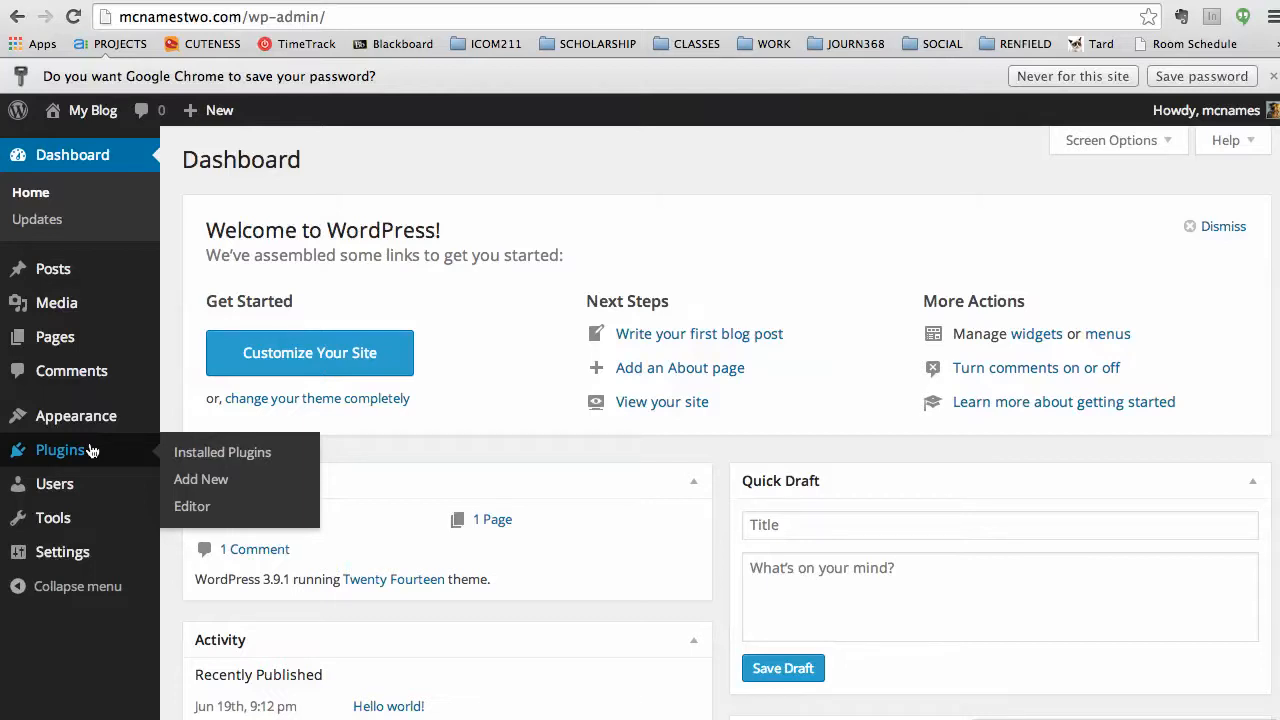
pyautogui.moveTo(60, 485)
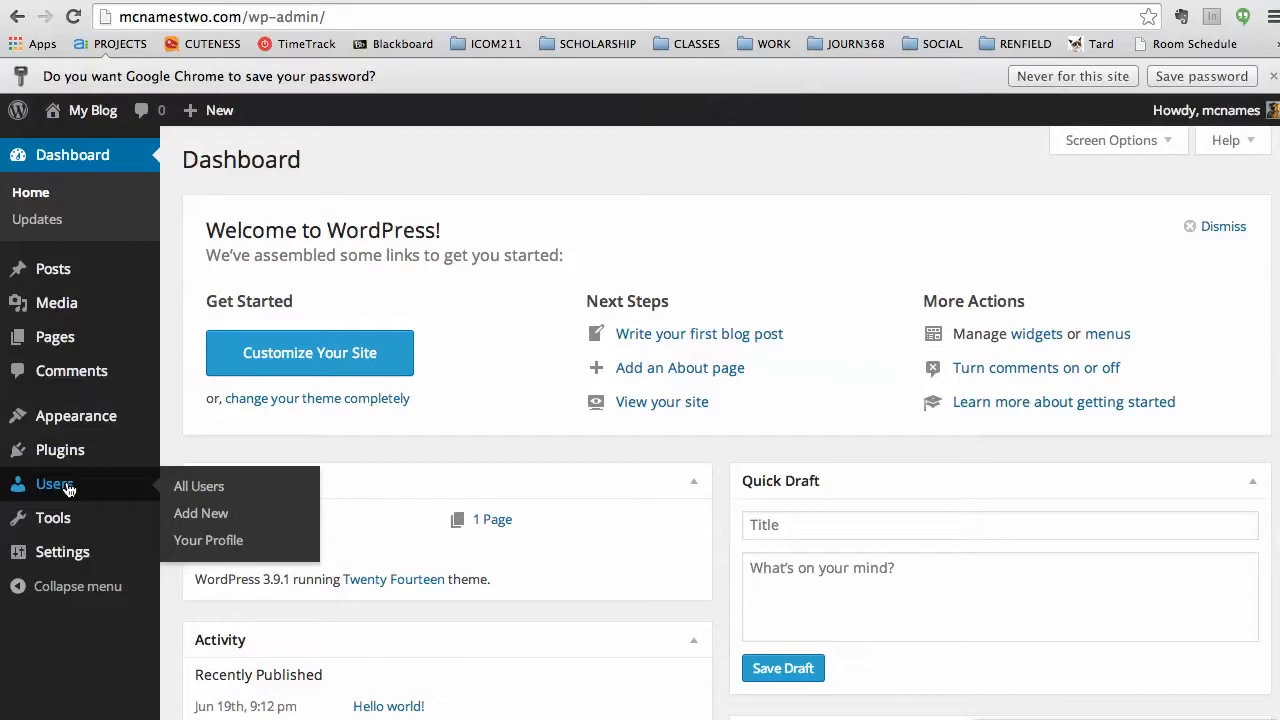
pyautogui.moveTo(80, 522)
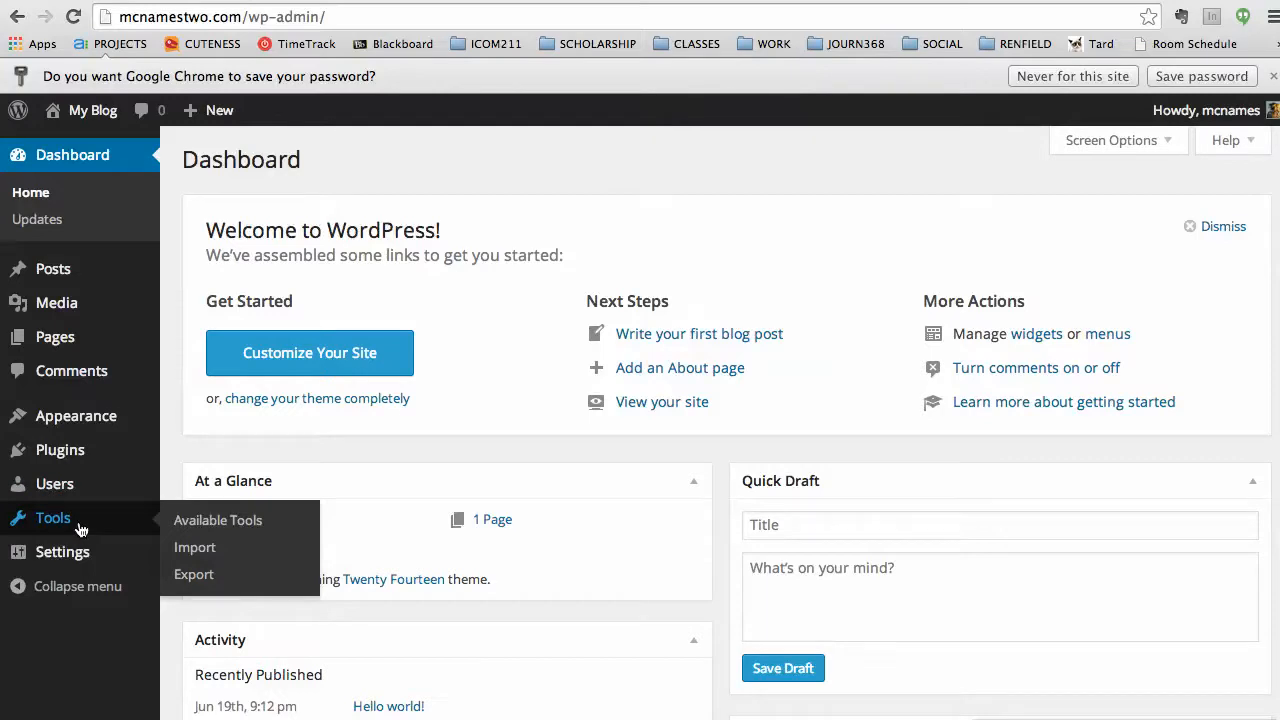
pyautogui.moveTo(78, 556)
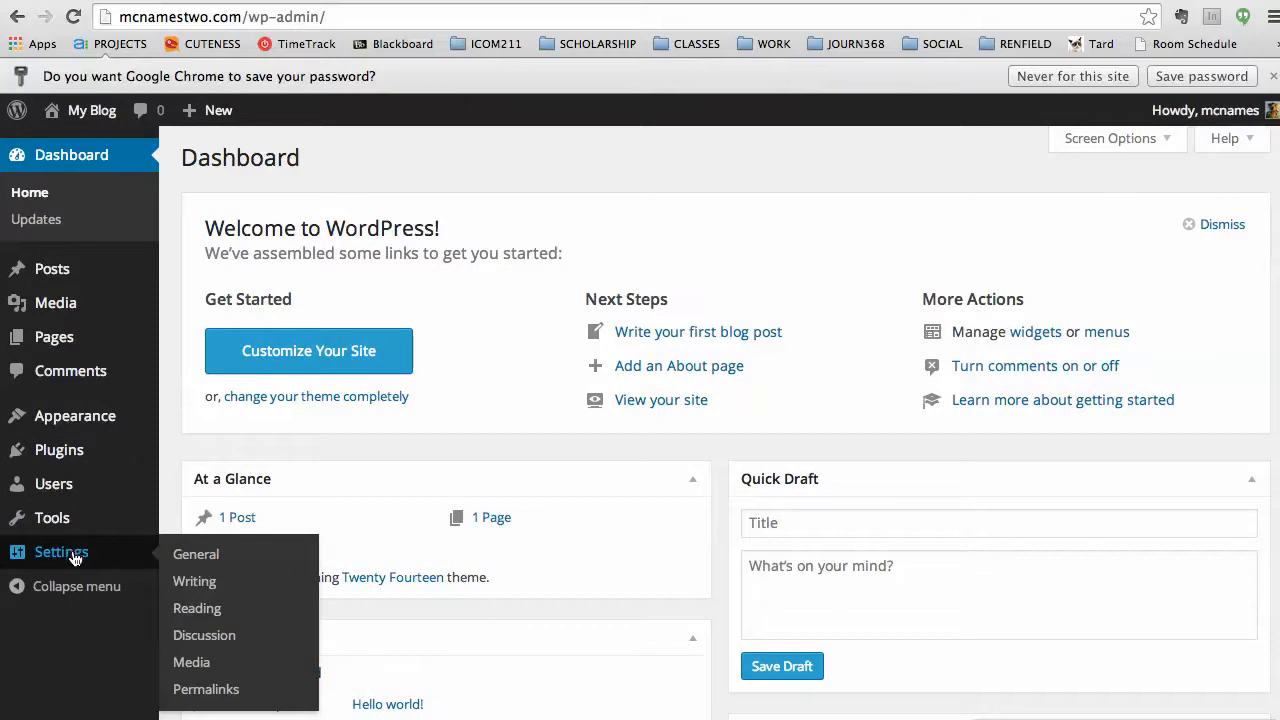
pyautogui.click(87, 588)
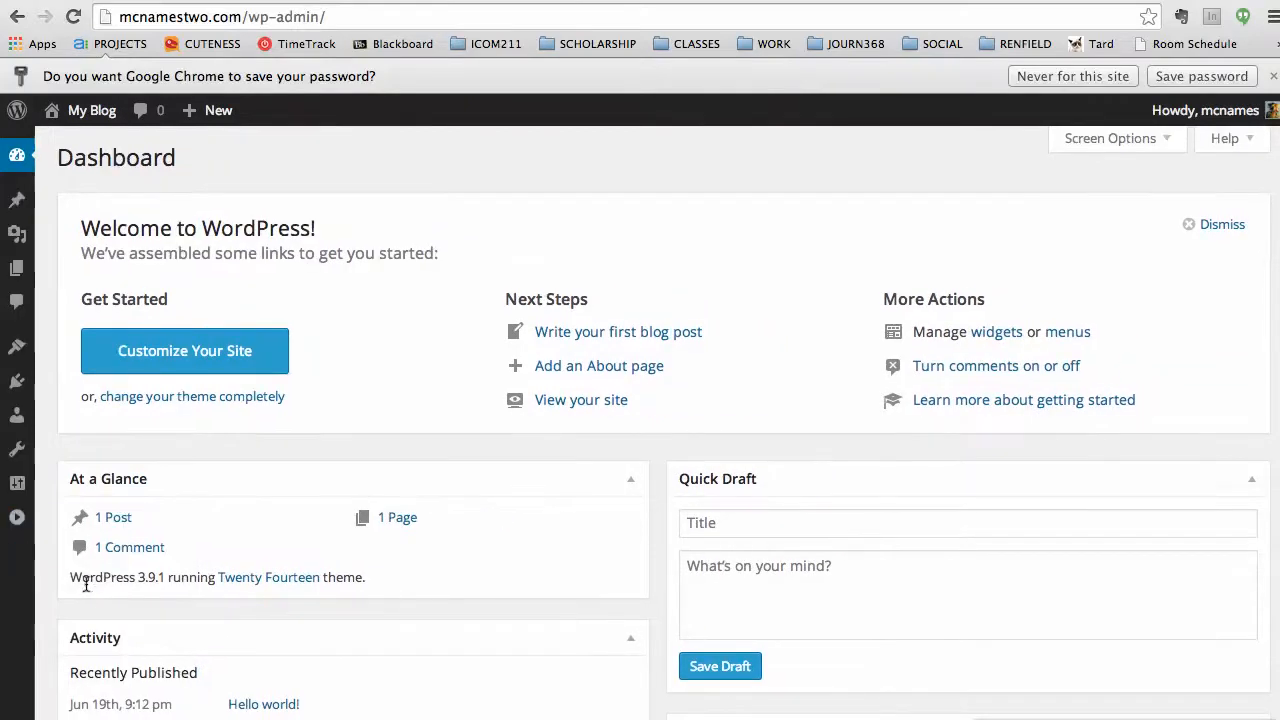
# Expand the admin sidebar back to full labels and look over the Dashboard panels.
pyautogui.click(19, 521)
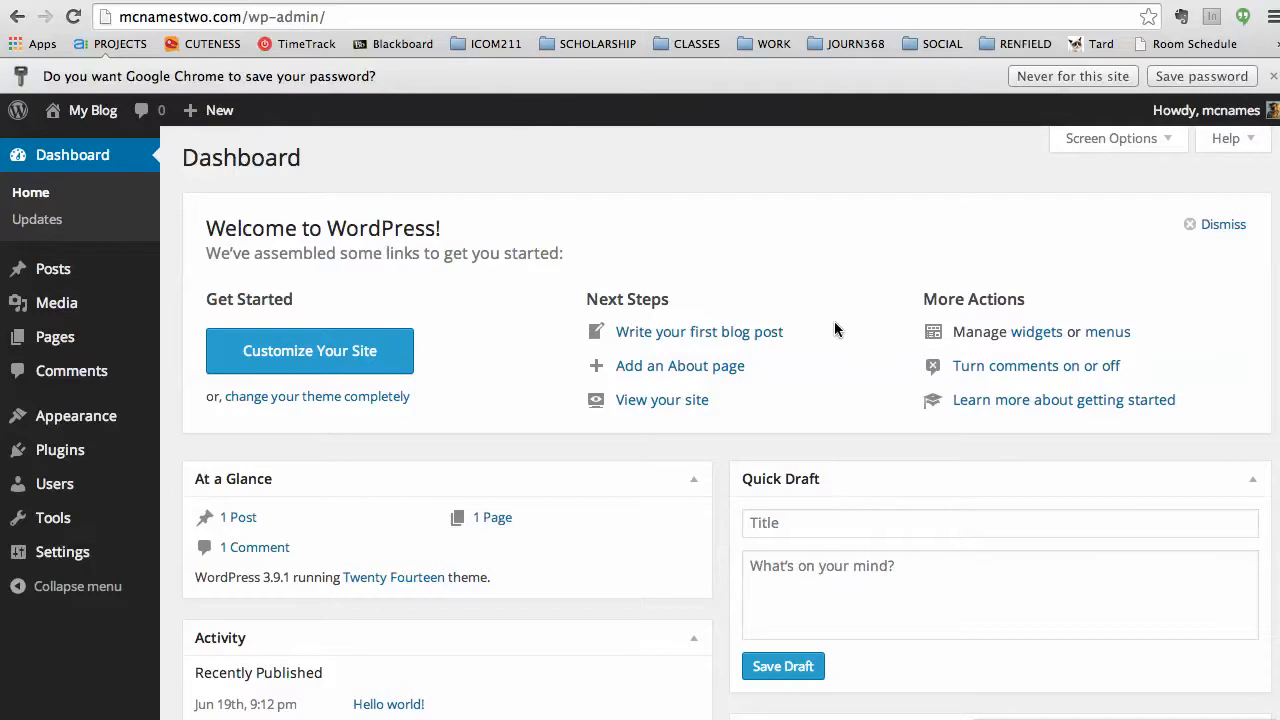
pyautogui.scroll(-5, 815, 348)
pyautogui.moveTo(248, 602)
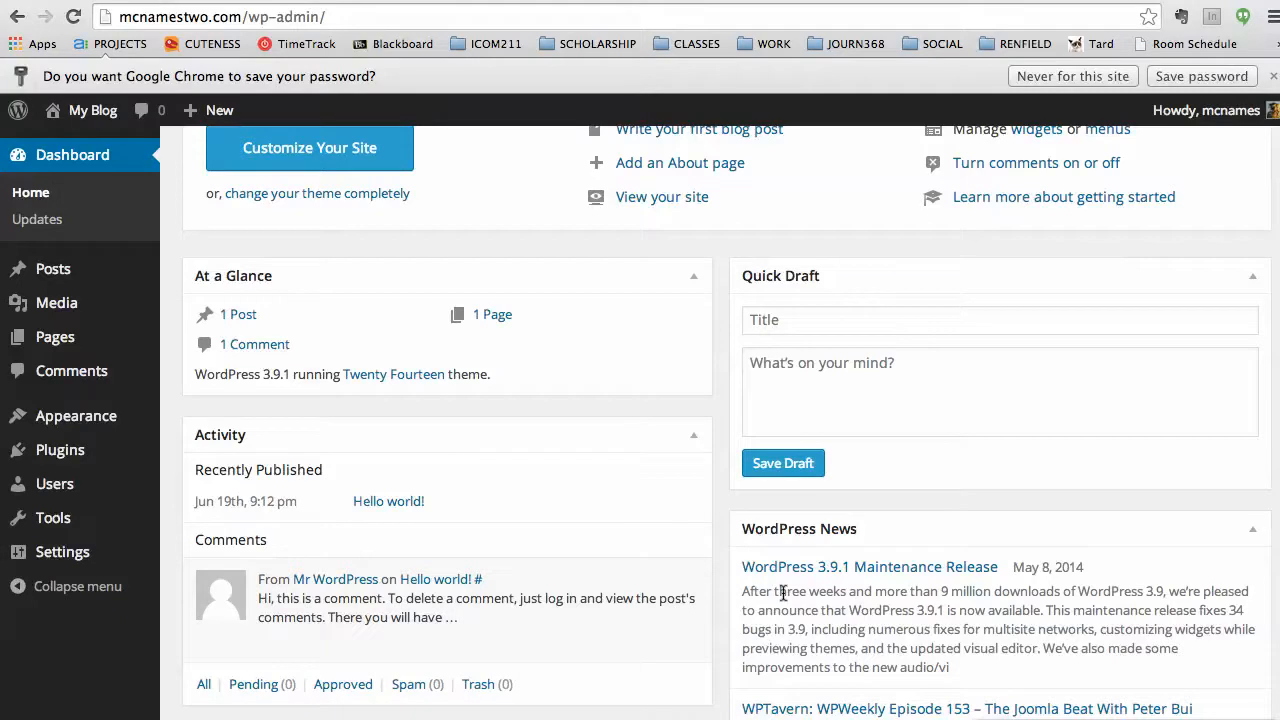
pyautogui.scroll(5, 786, 594)
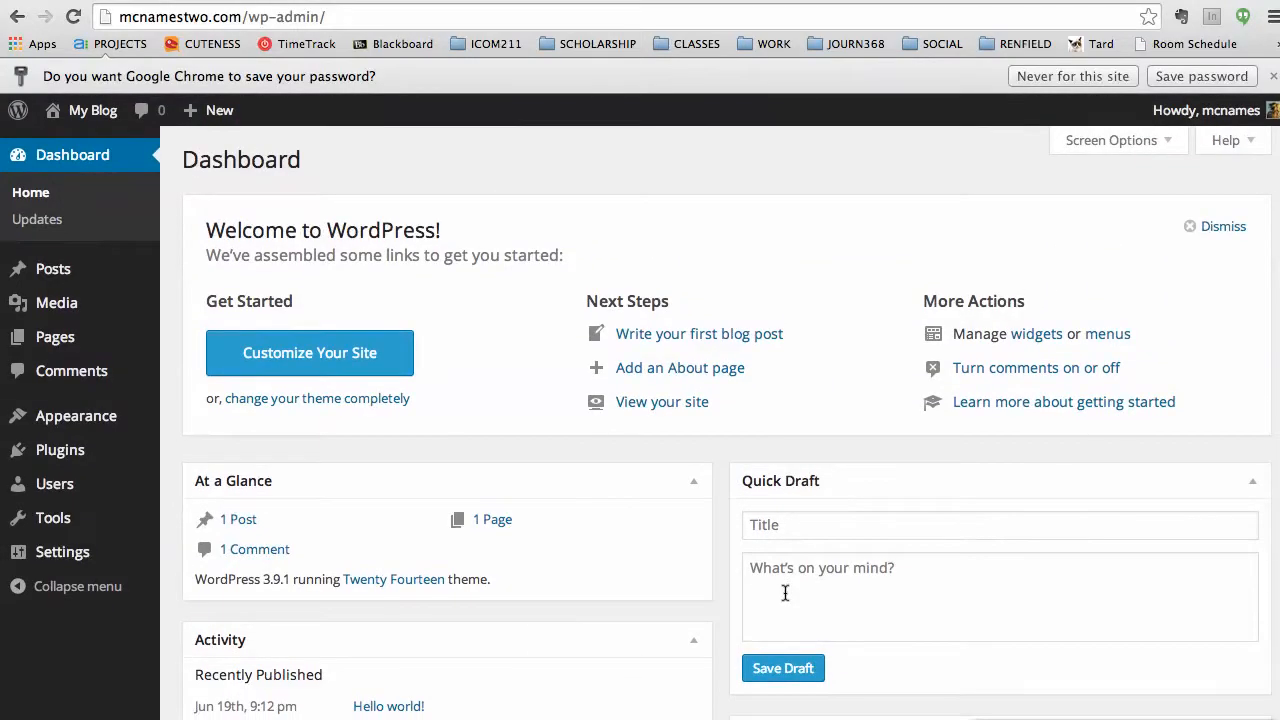
pyautogui.scroll(-2, 826, 486)
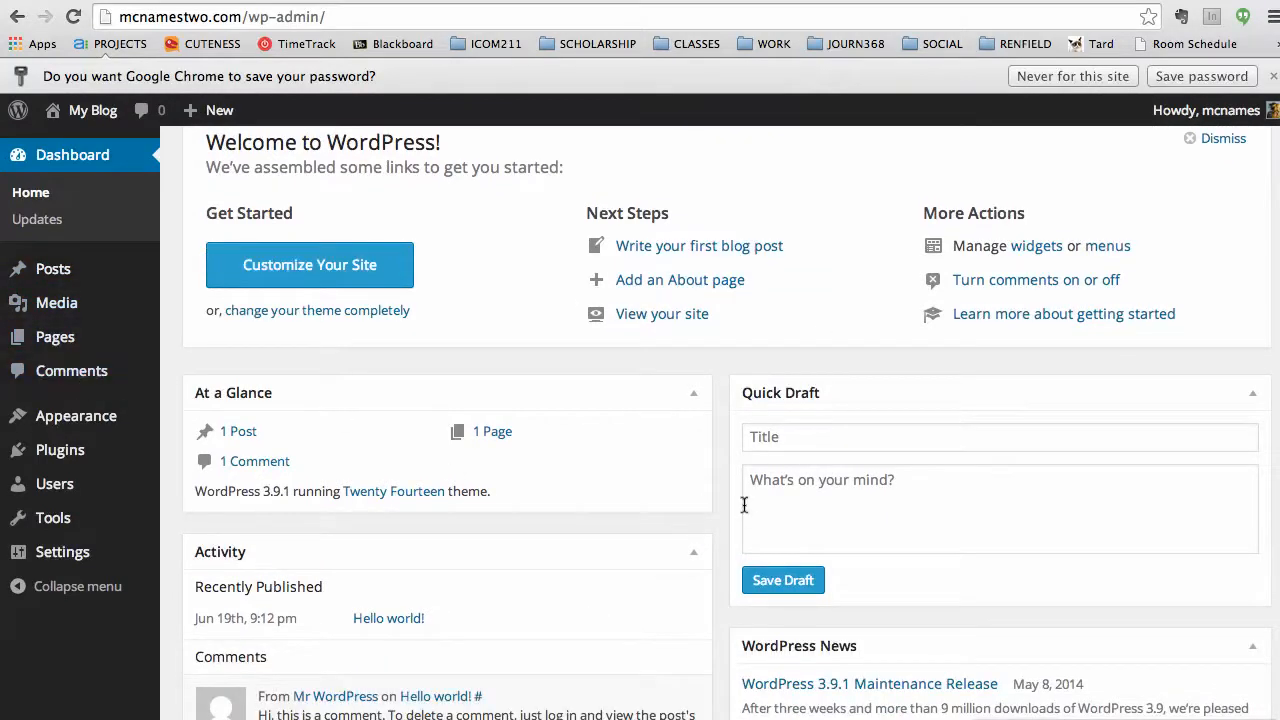
pyautogui.scroll(2, 744, 505)
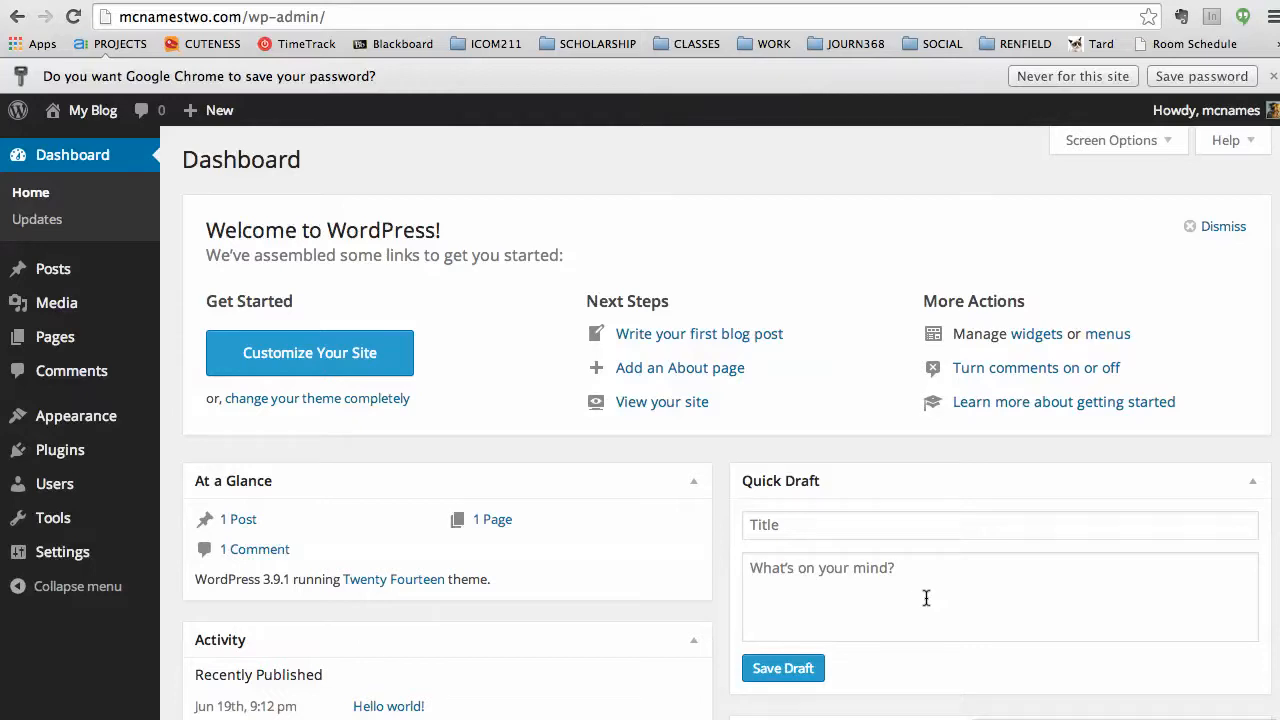
pyautogui.click(0, 444)
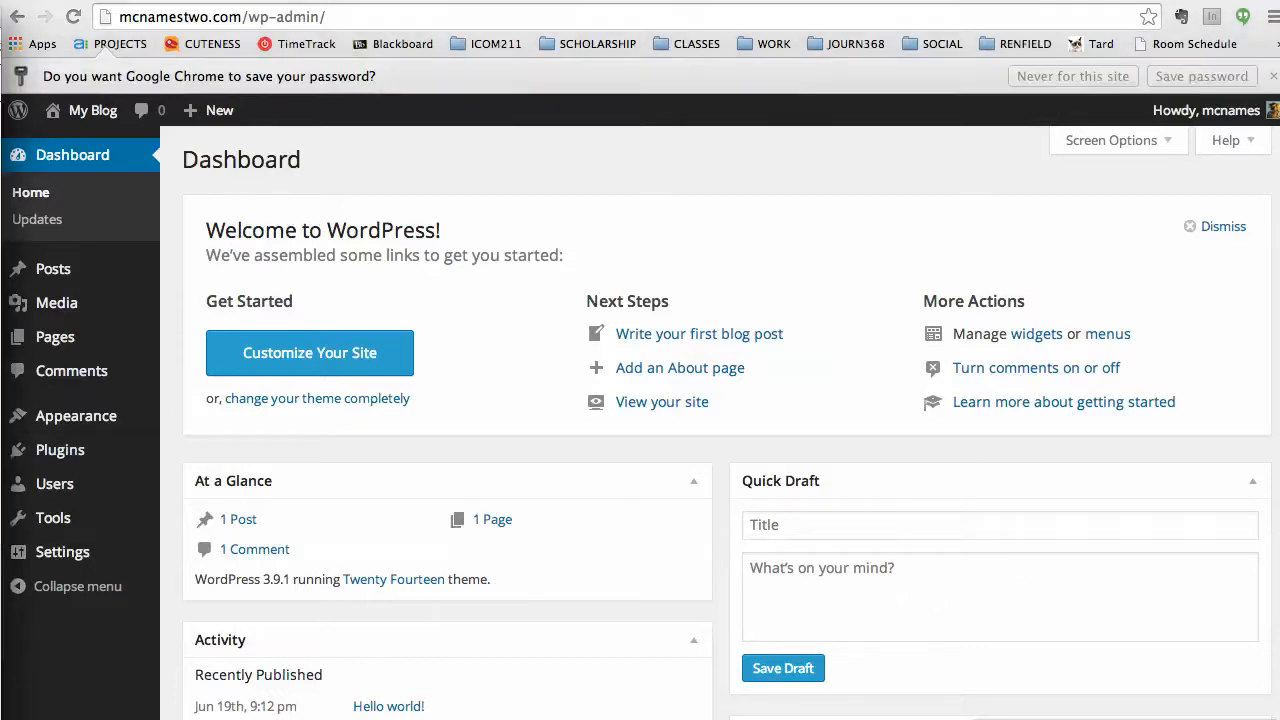
# Scroll WordpressBook.pdf to page 14, '5 Essential Settings', then move the Reader window aside.
pyautogui.moveTo(0, 58); pyautogui.dragTo(363, 14)
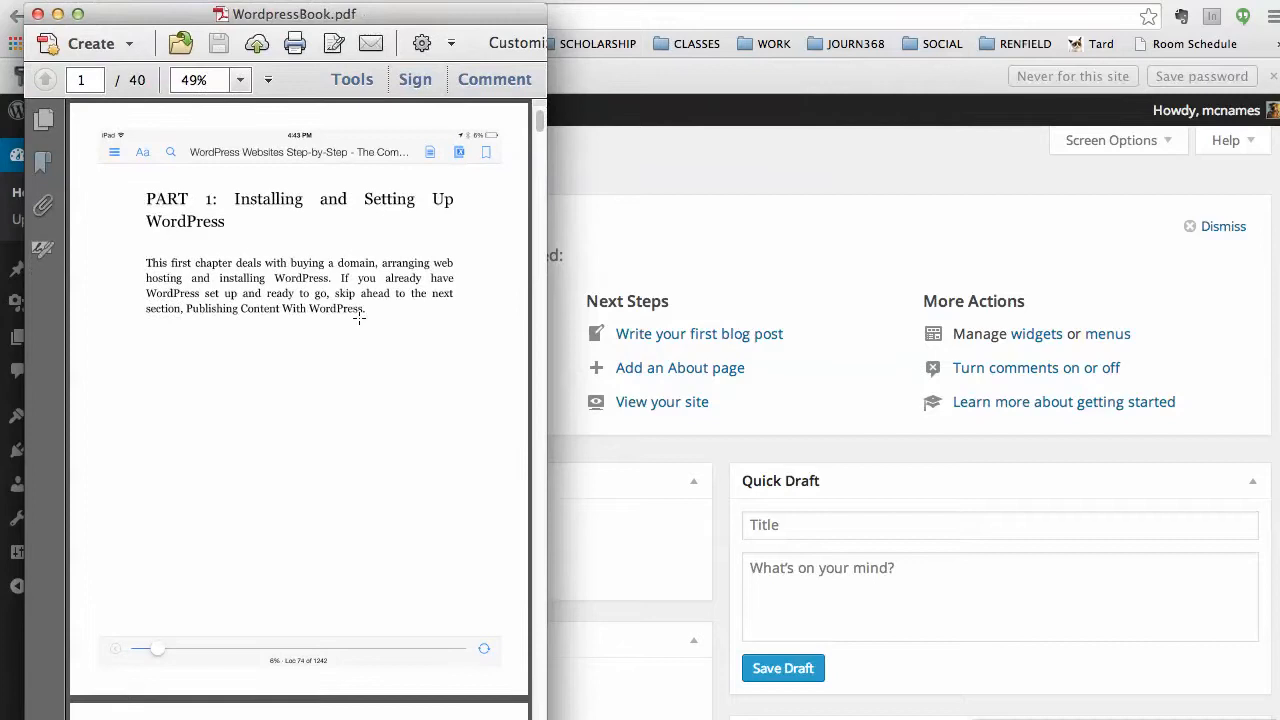
pyautogui.scroll(-10, 359, 318)
pyautogui.scroll(-15, 359, 318)
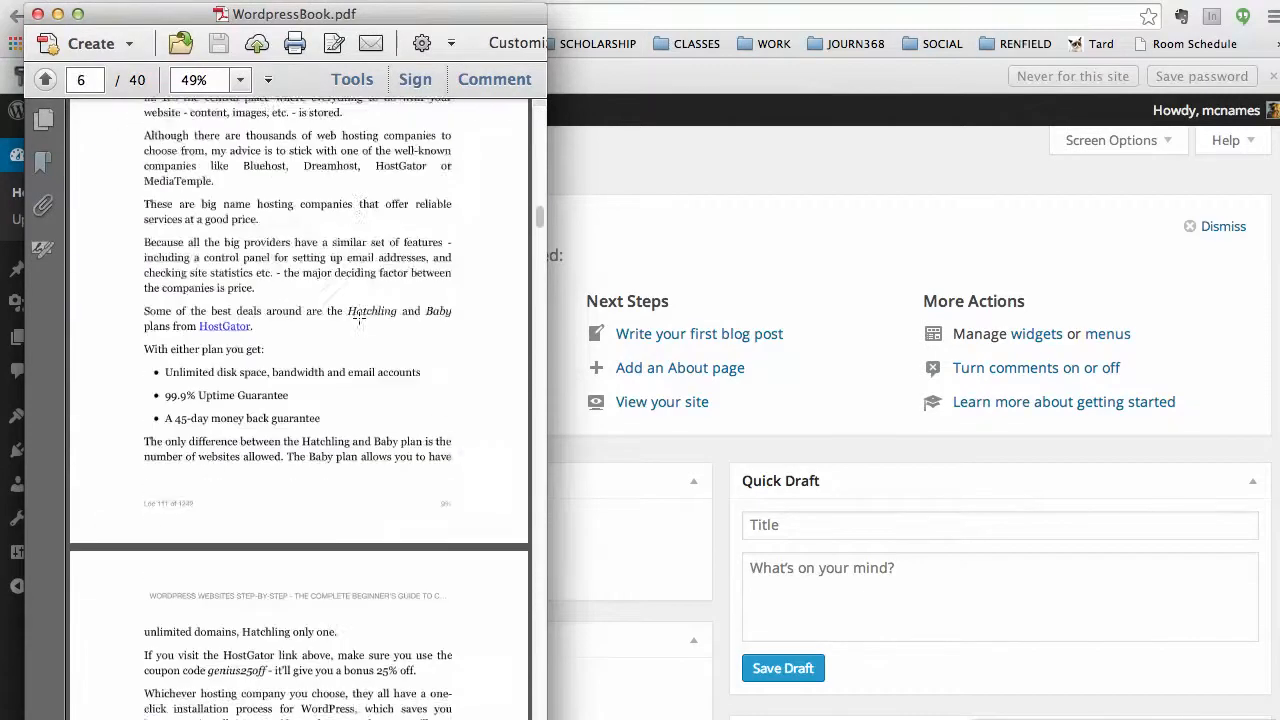
pyautogui.scroll(-20, 359, 318)
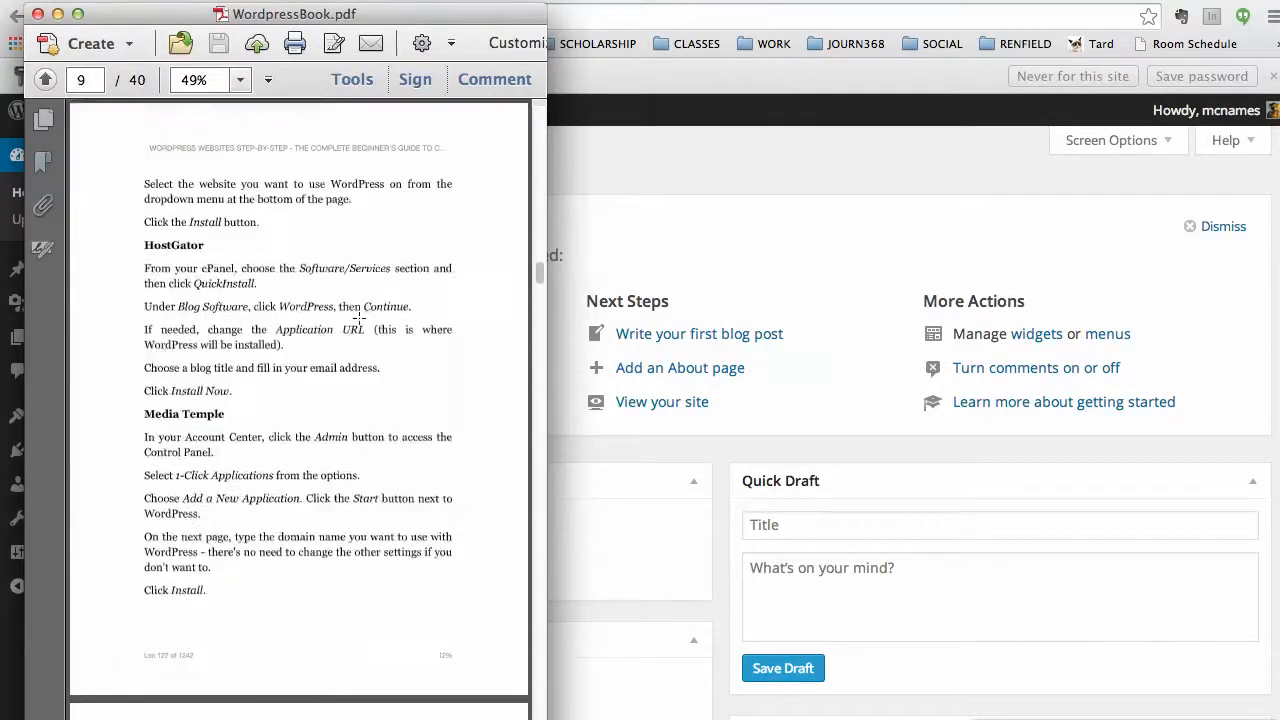
pyautogui.scroll(-15, 359, 318)
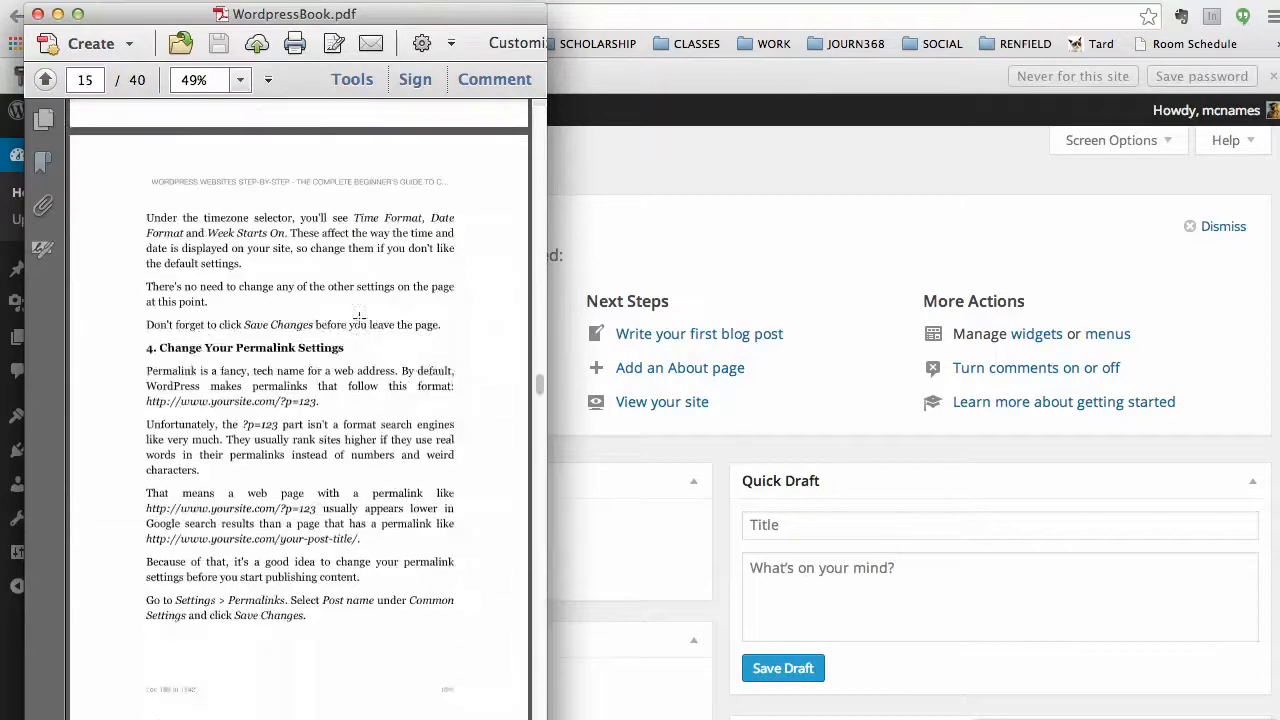
pyautogui.scroll(-15, 359, 318)
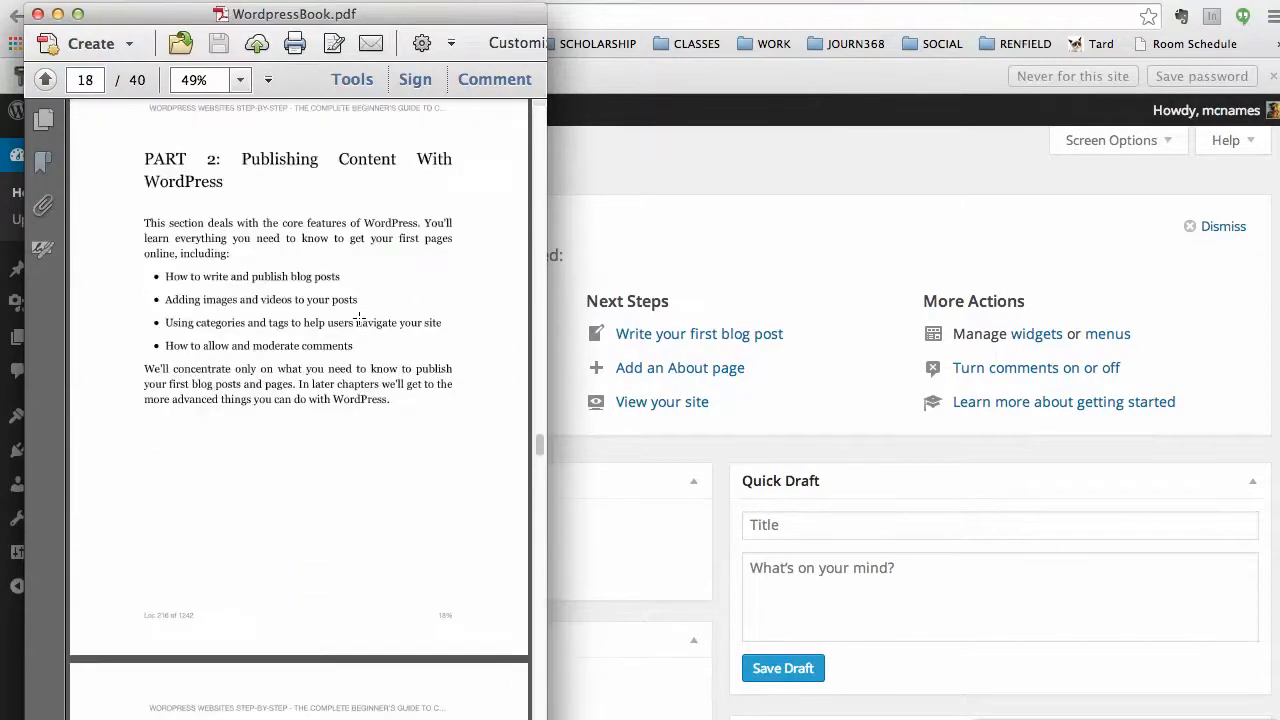
pyautogui.scroll(-3, 359, 318)
pyautogui.scroll(20, 359, 318)
pyautogui.scroll(20, 359, 318)
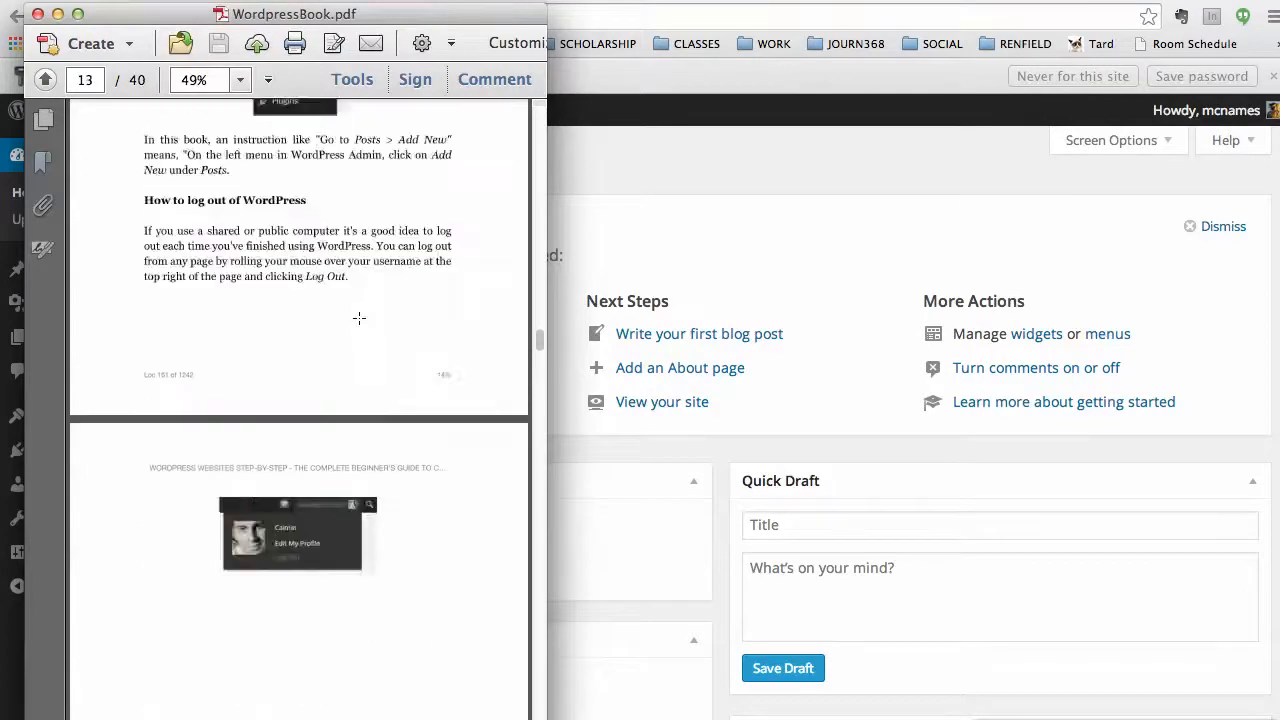
pyautogui.scroll(-15, 359, 318)
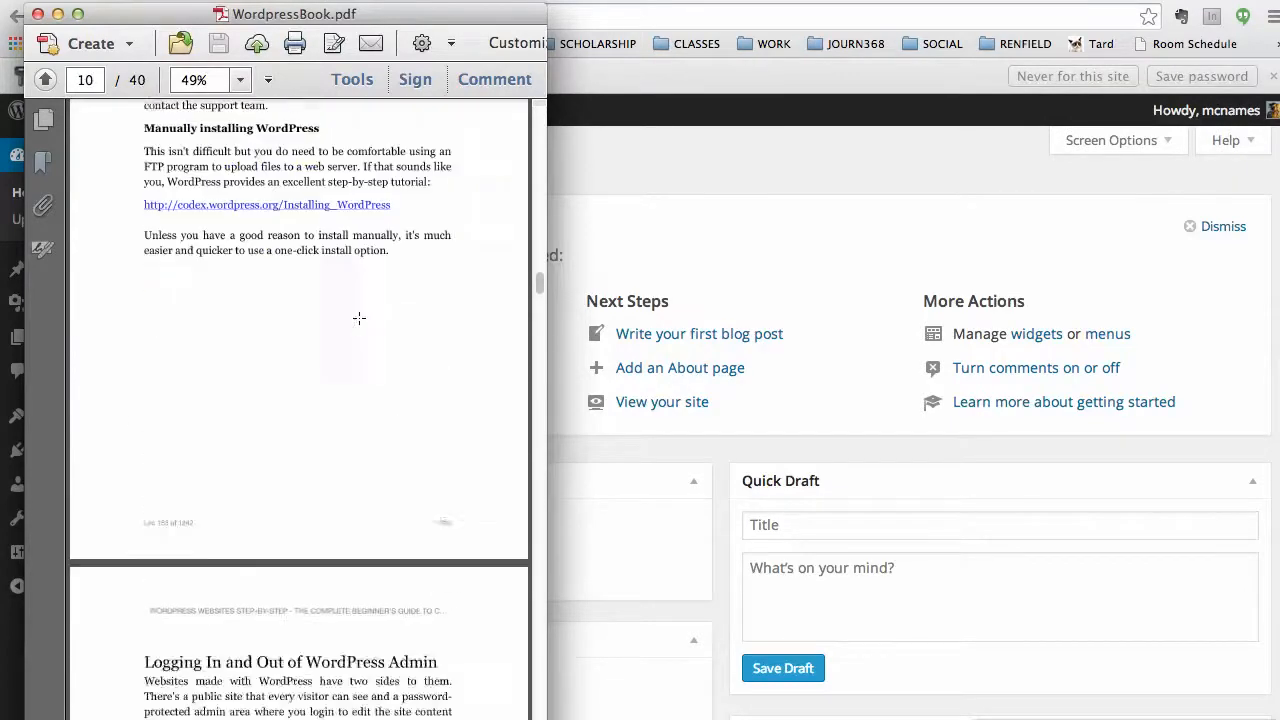
pyautogui.scroll(-5, 359, 318)
pyautogui.scroll(2, 359, 318)
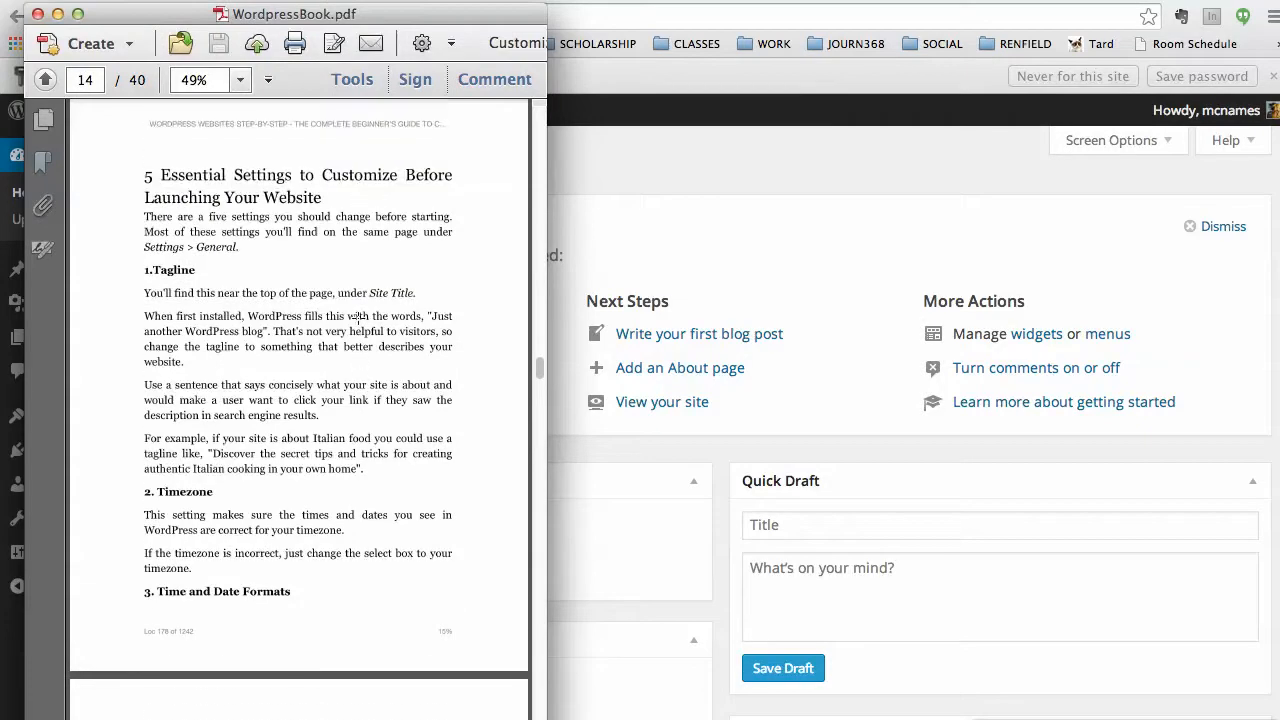
pyautogui.moveTo(312, 16); pyautogui.dragTo(0, 18)
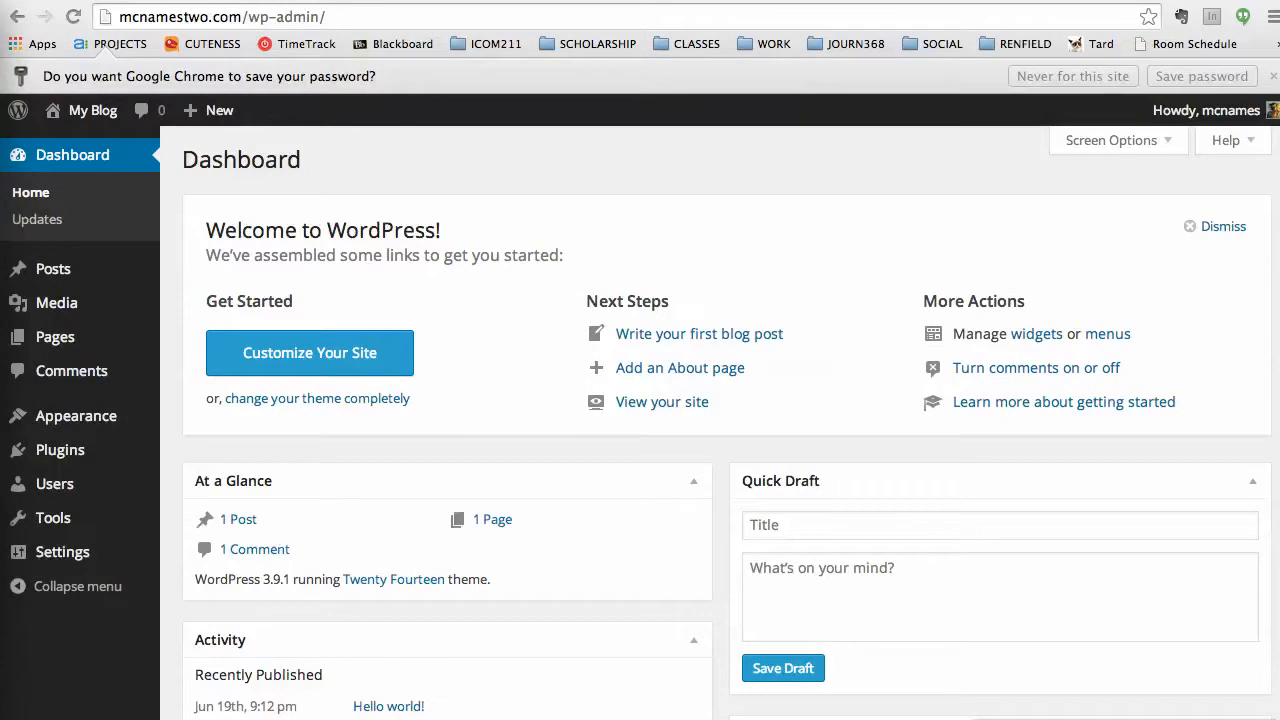
# Open General Settings and retitle the site '<owner's name> | Public Relations Portfolio'.
pyautogui.click(106, 652)
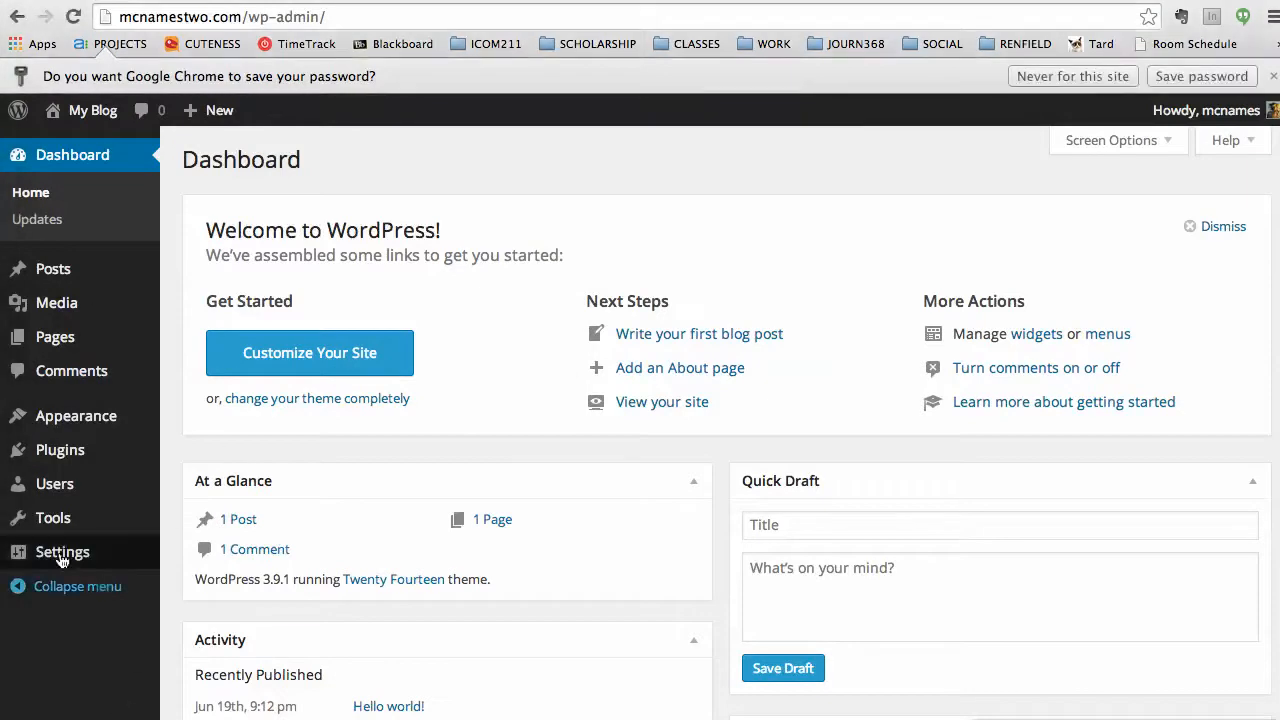
pyautogui.moveTo(45, 556)
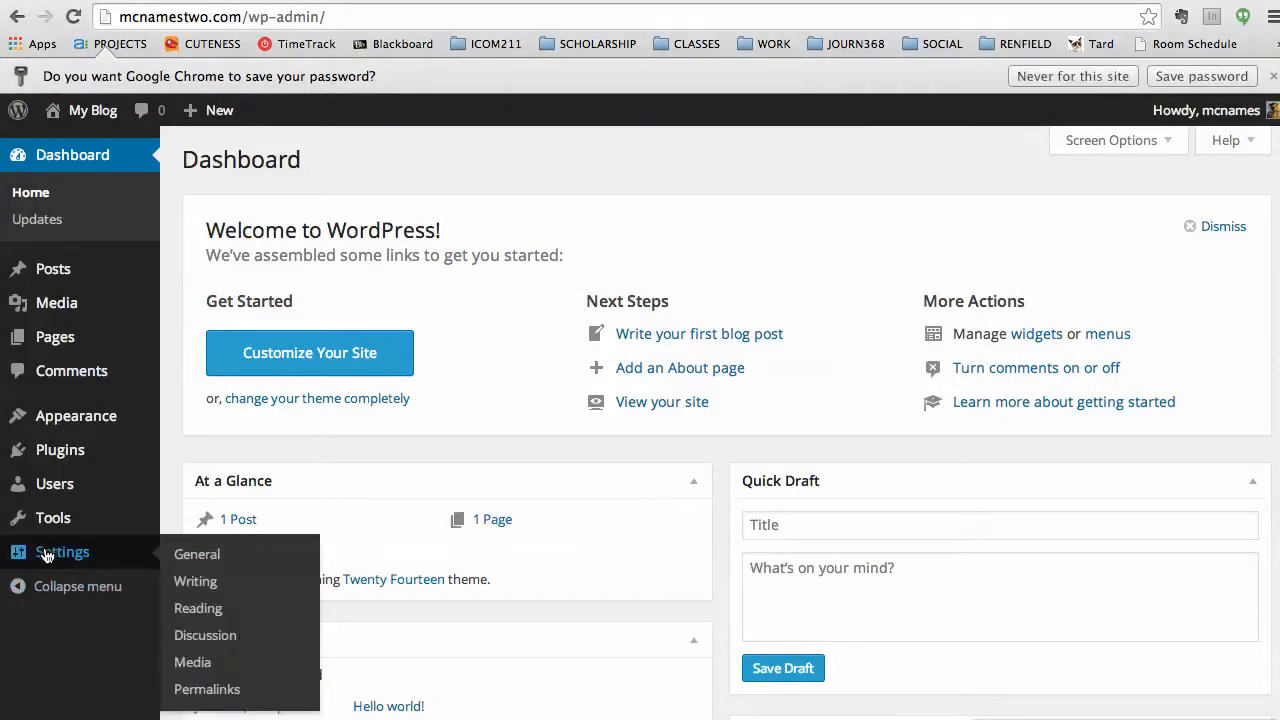
pyautogui.click(181, 556)
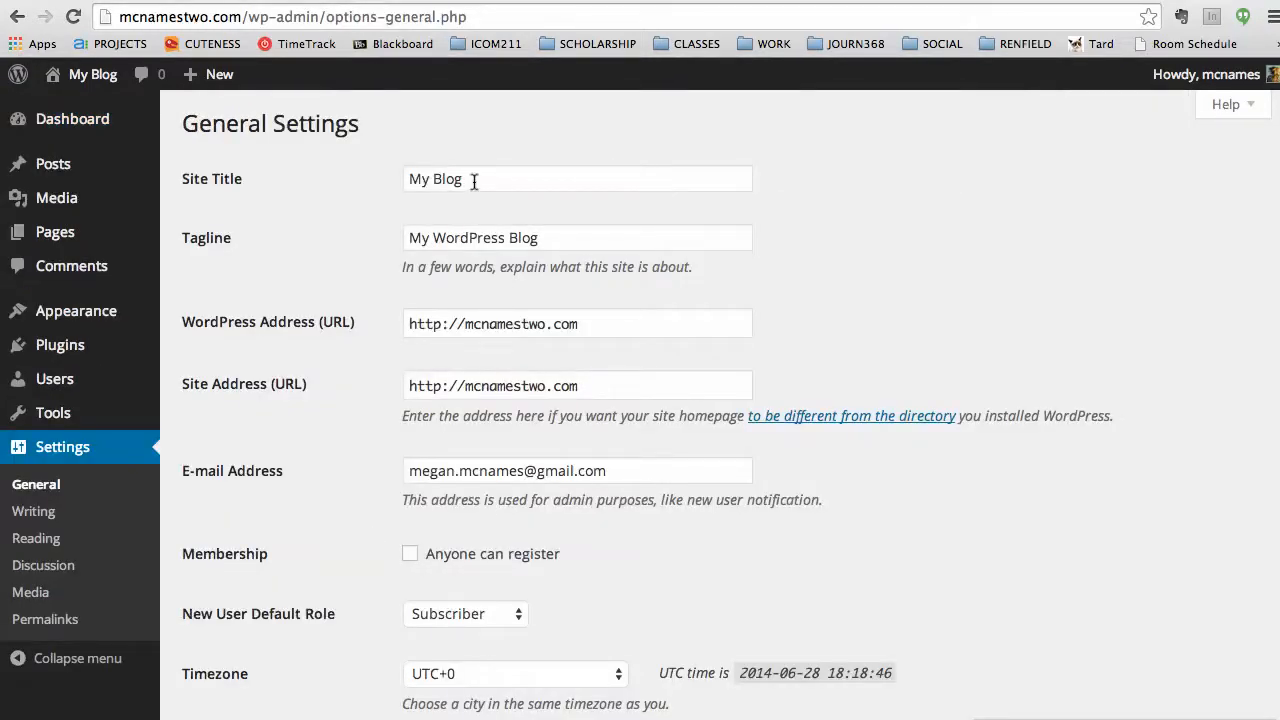
pyautogui.moveTo(470, 178); pyautogui.dragTo(363, 176)
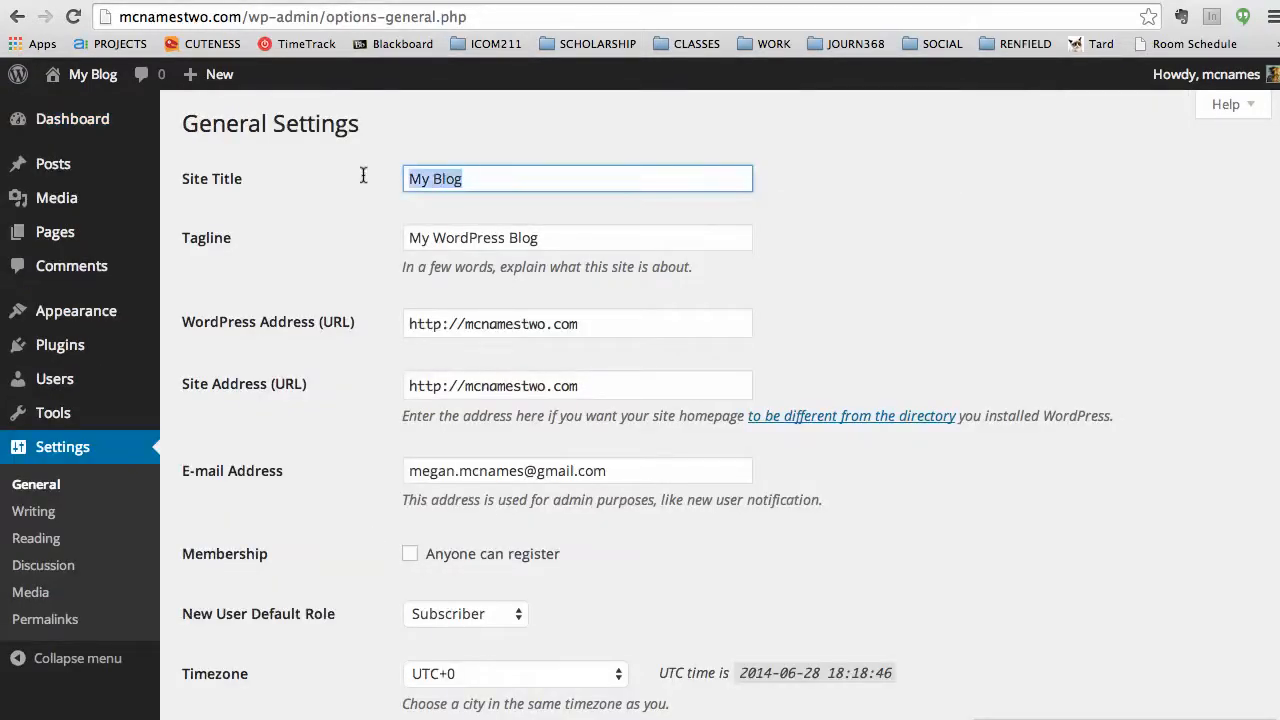
pyautogui.write('Megan McNames')
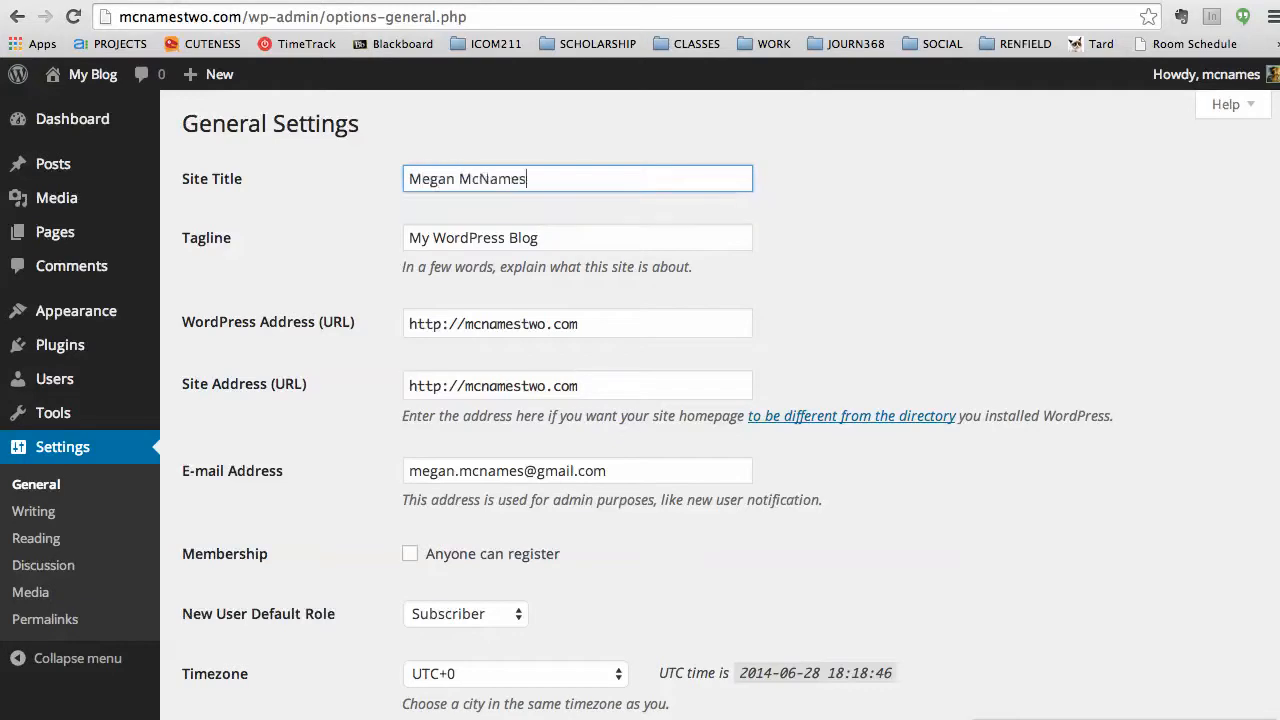
pyautogui.write(' | Public Relations')
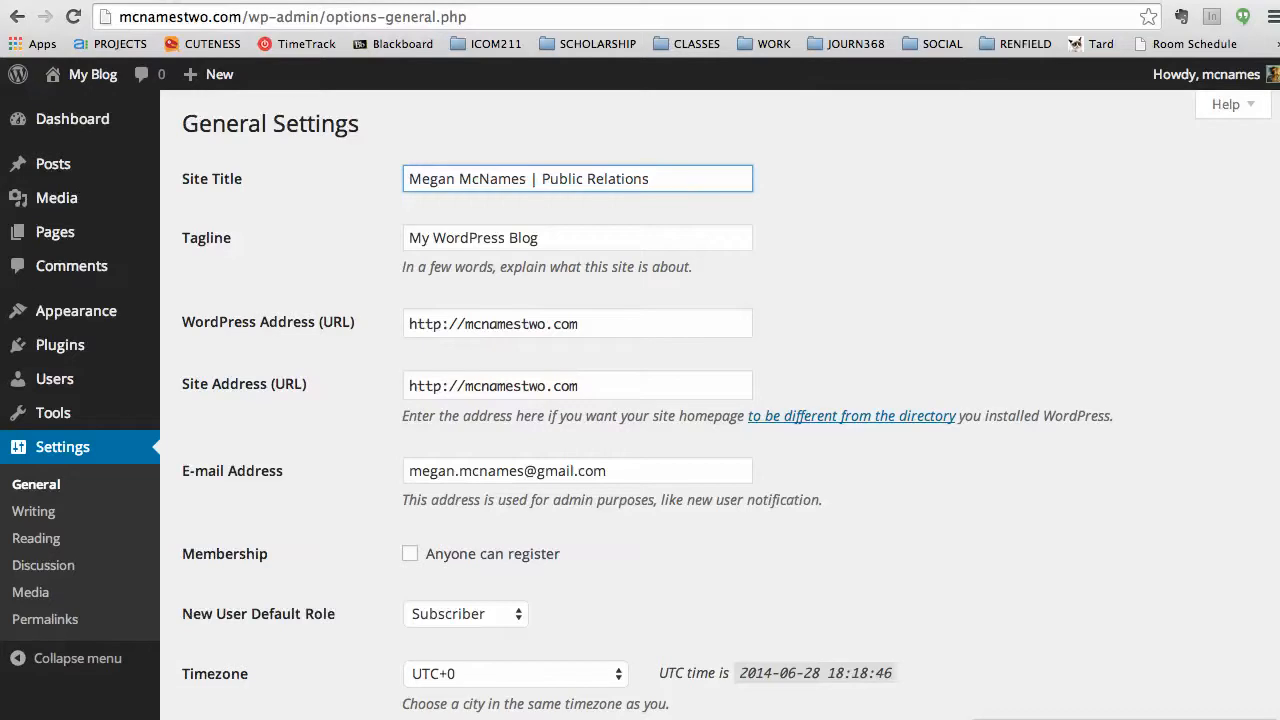
pyautogui.write('Portfolio')
# Replace the tagline with the owner's name, Public Relations Portfolio, and 'Educator at Ball State'.
pyautogui.press('Tab')
pyautogui.press('BackSpace')
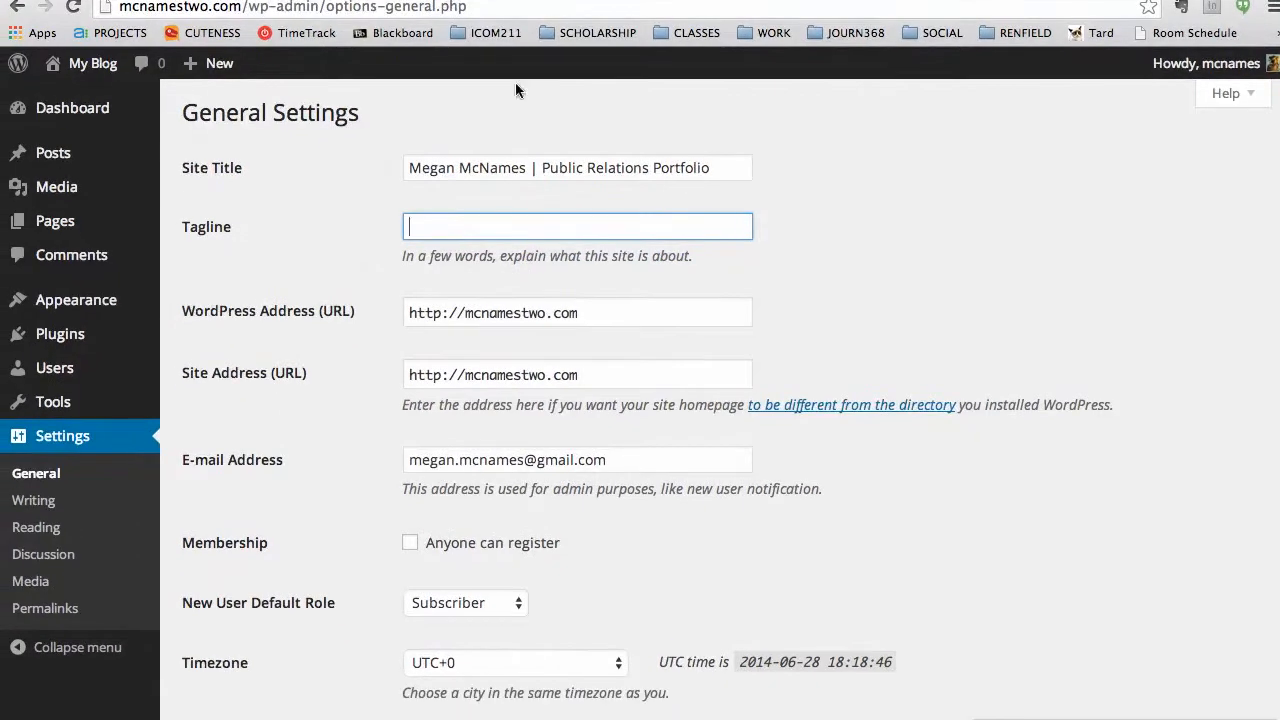
pyautogui.click(479, 253)
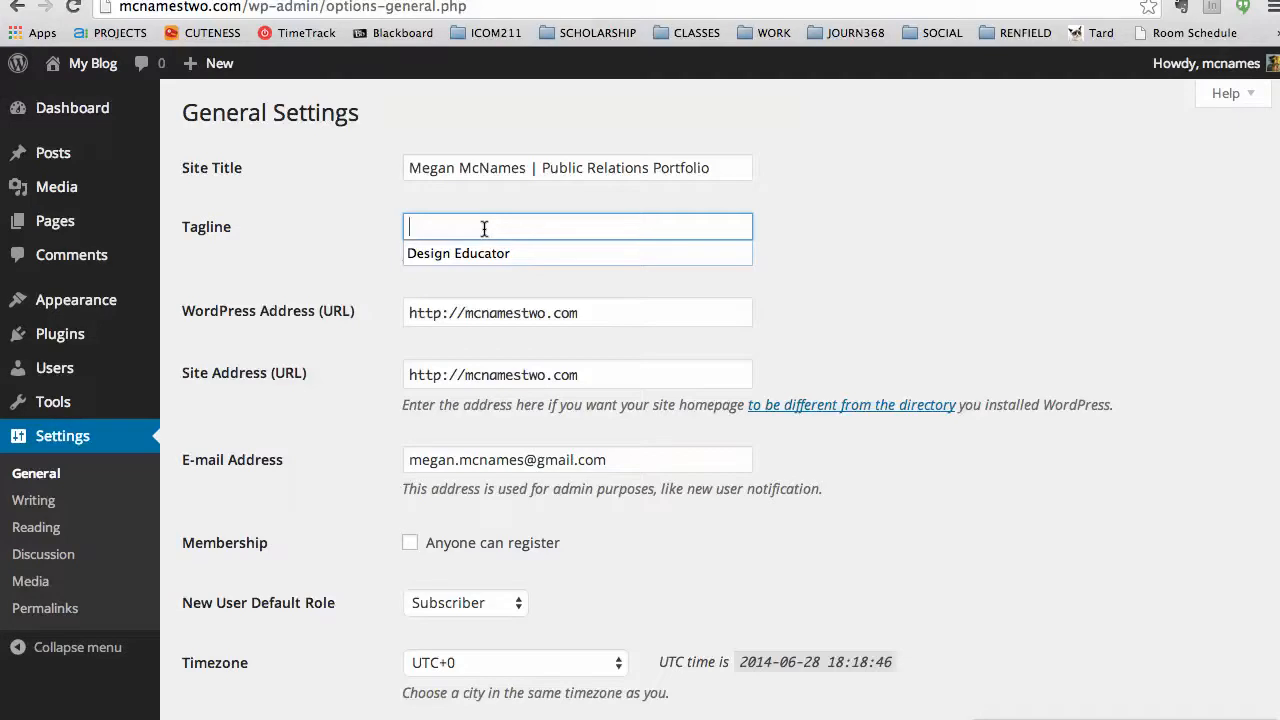
pyautogui.write('Megan McNames')
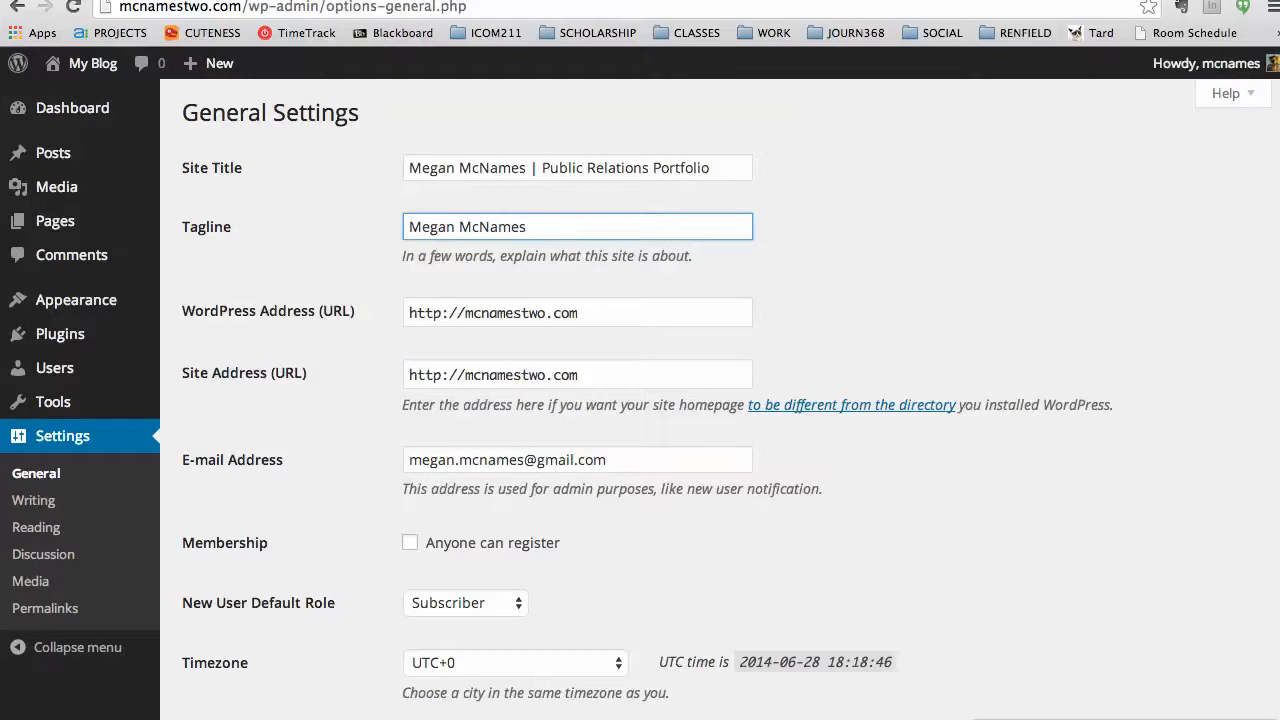
pyautogui.write("' Publiic")
pyautogui.press('BackSpace')
pyautogui.press('BackSpace')
pyautogui.press('BackSpace')
pyautogui.press('BackSpace')
pyautogui.write('ic Relations Portfolio')
pyautogui.press('BackSpace')
pyautogui.press('BackSpace')
pyautogui.write('o }')
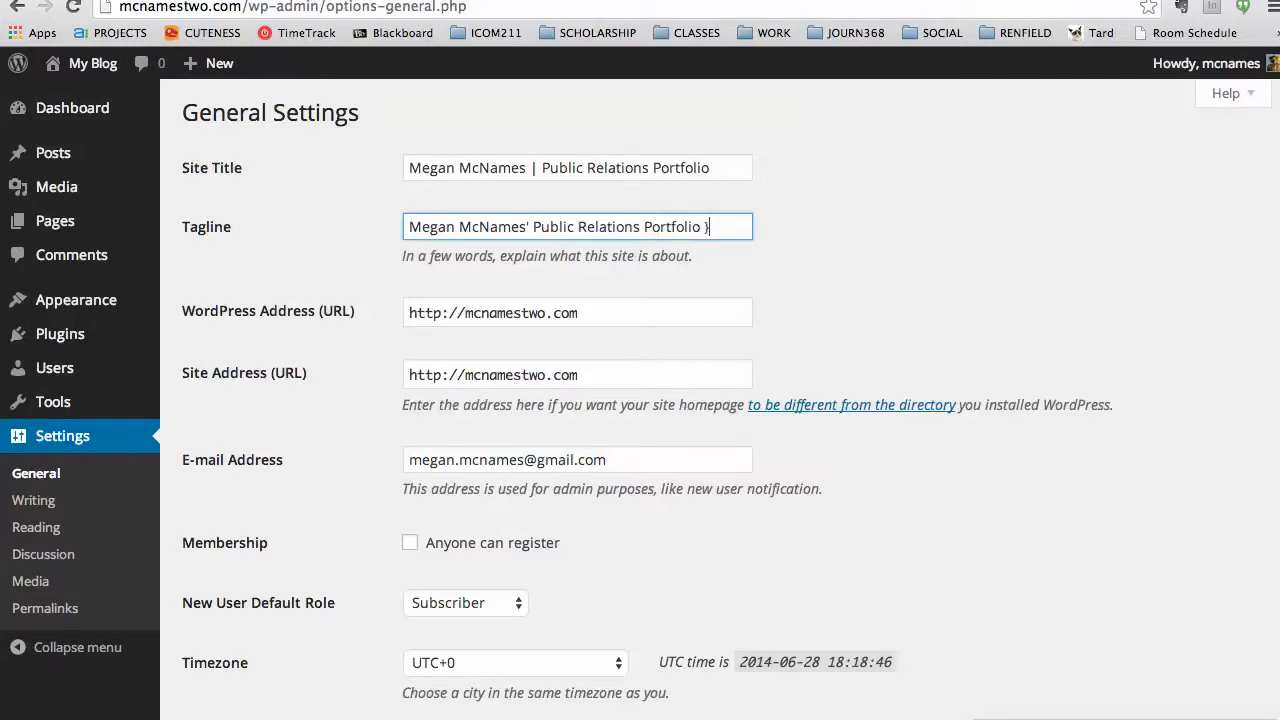
pyautogui.write(' Educator')
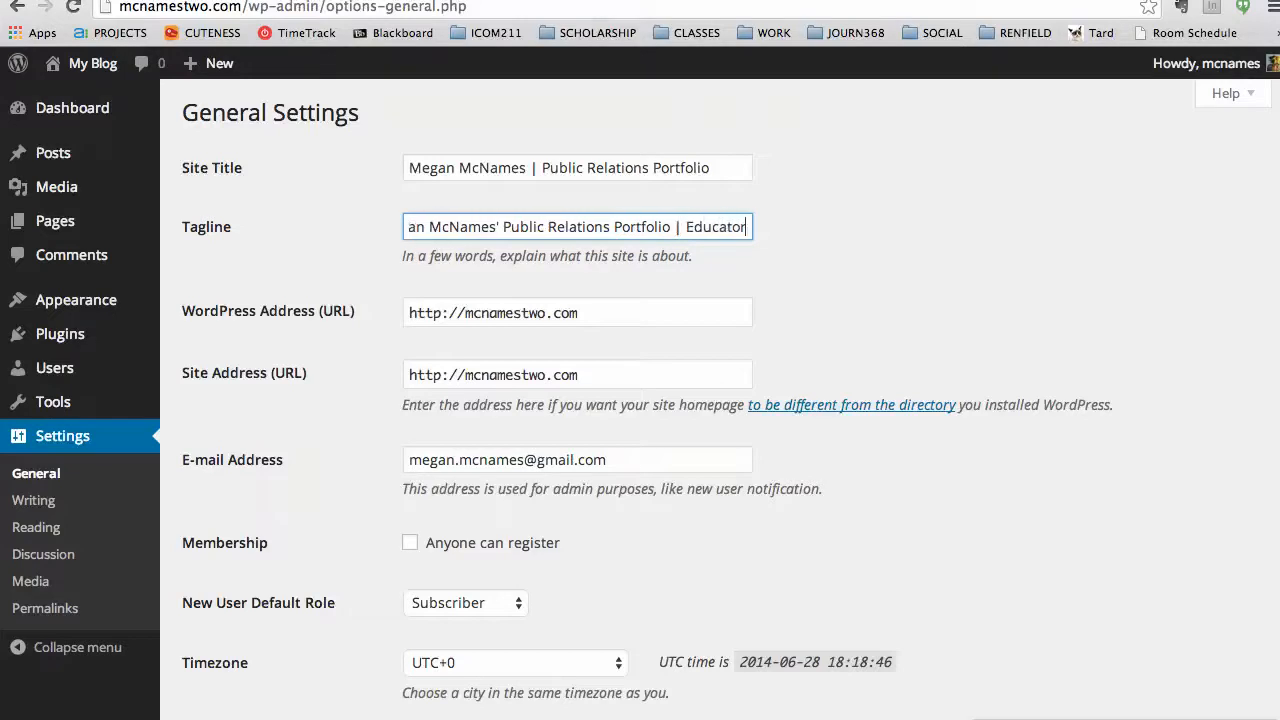
pyautogui.write(' at Ball State')
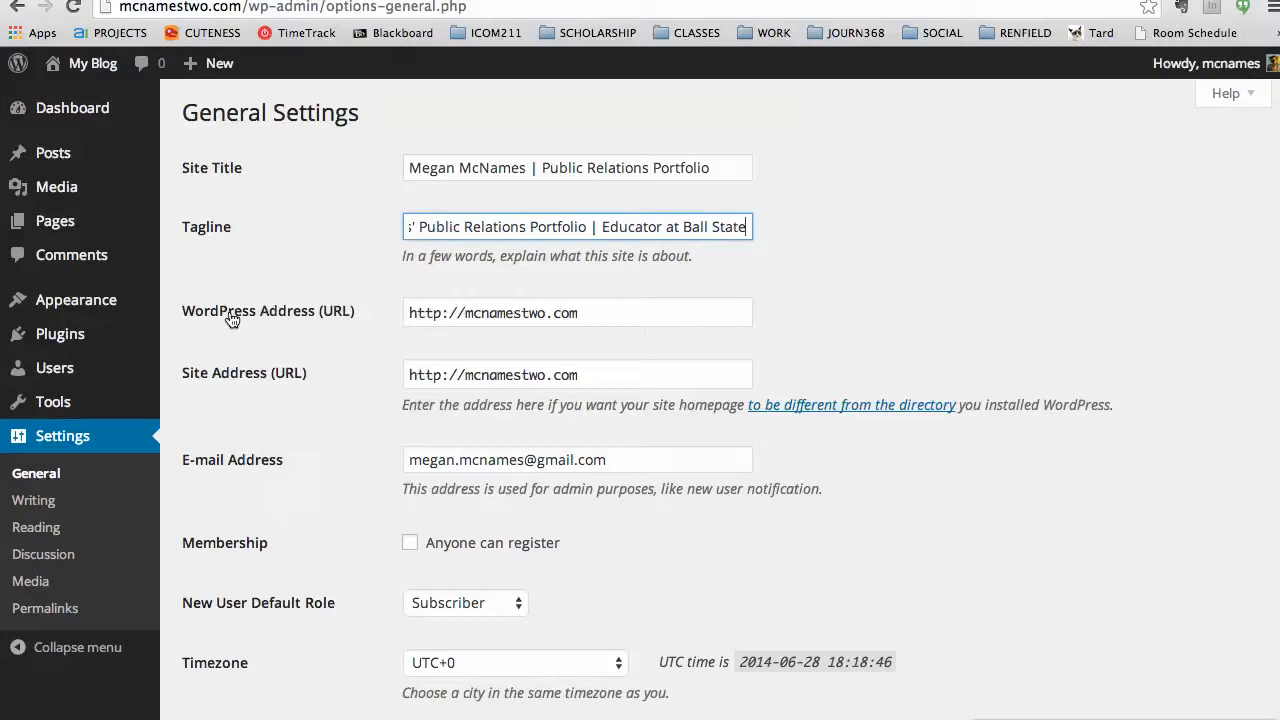
pyautogui.moveTo(181, 313); pyautogui.dragTo(337, 380)
pyautogui.click(626, 310)
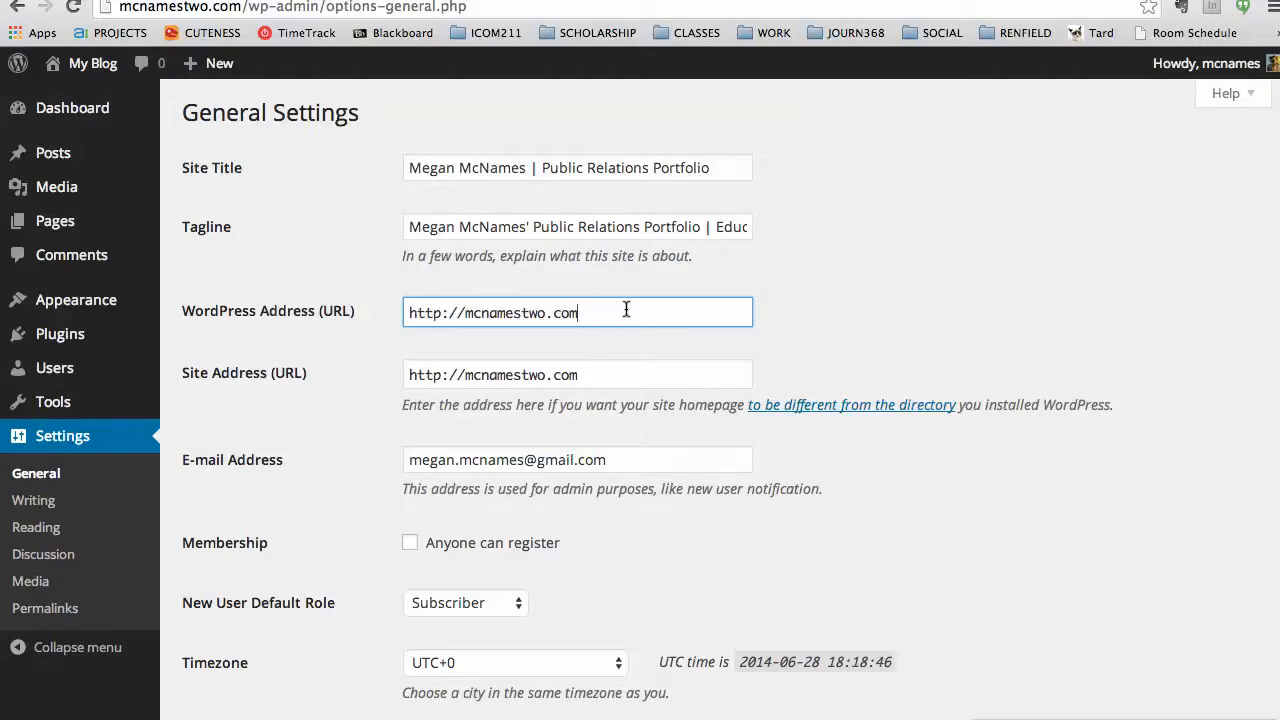
pyautogui.moveTo(183, 310); pyautogui.dragTo(774, 378)
pyautogui.scroll(-1, 776, 377)
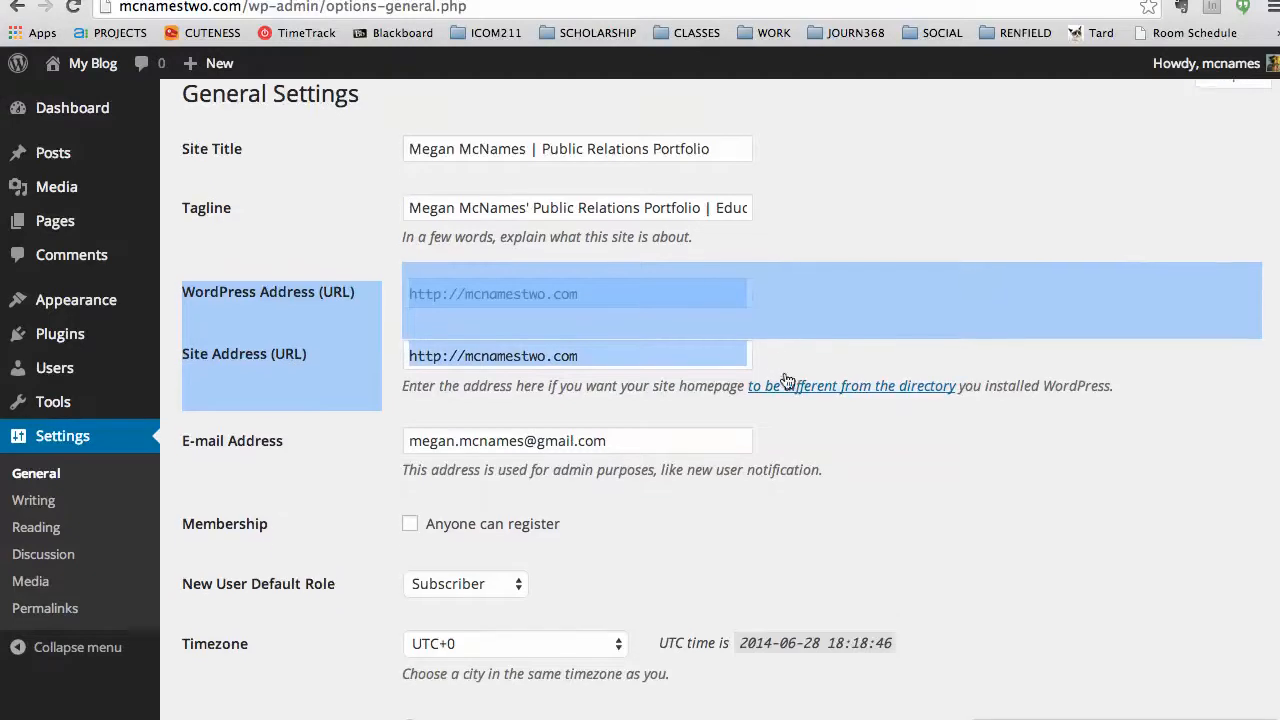
pyautogui.click(785, 379)
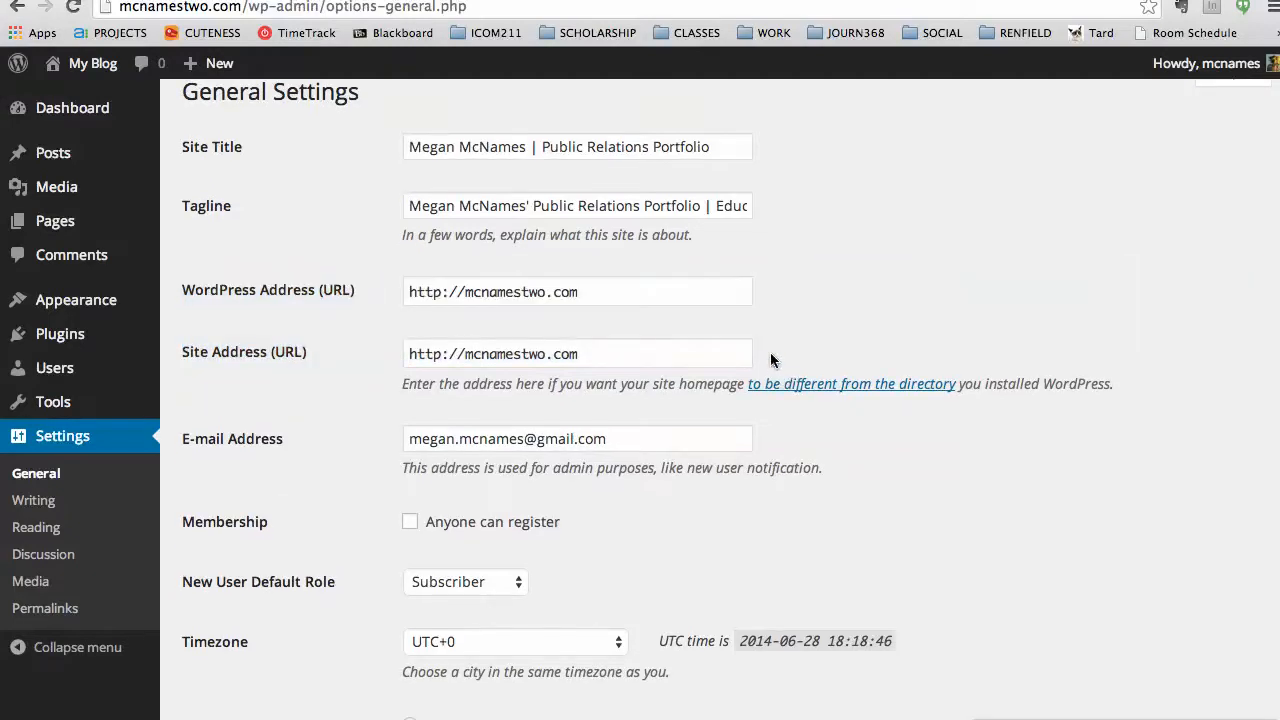
pyautogui.scroll(-1, 762, 353)
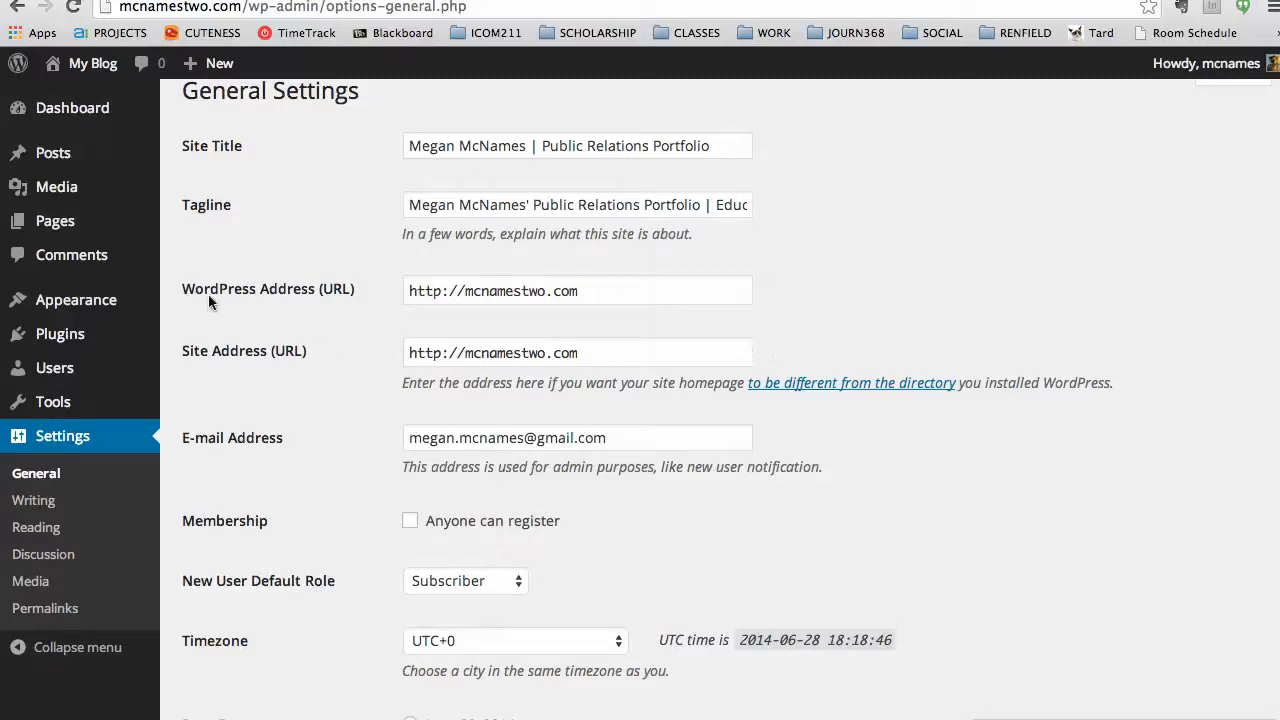
pyautogui.moveTo(180, 290); pyautogui.dragTo(323, 351)
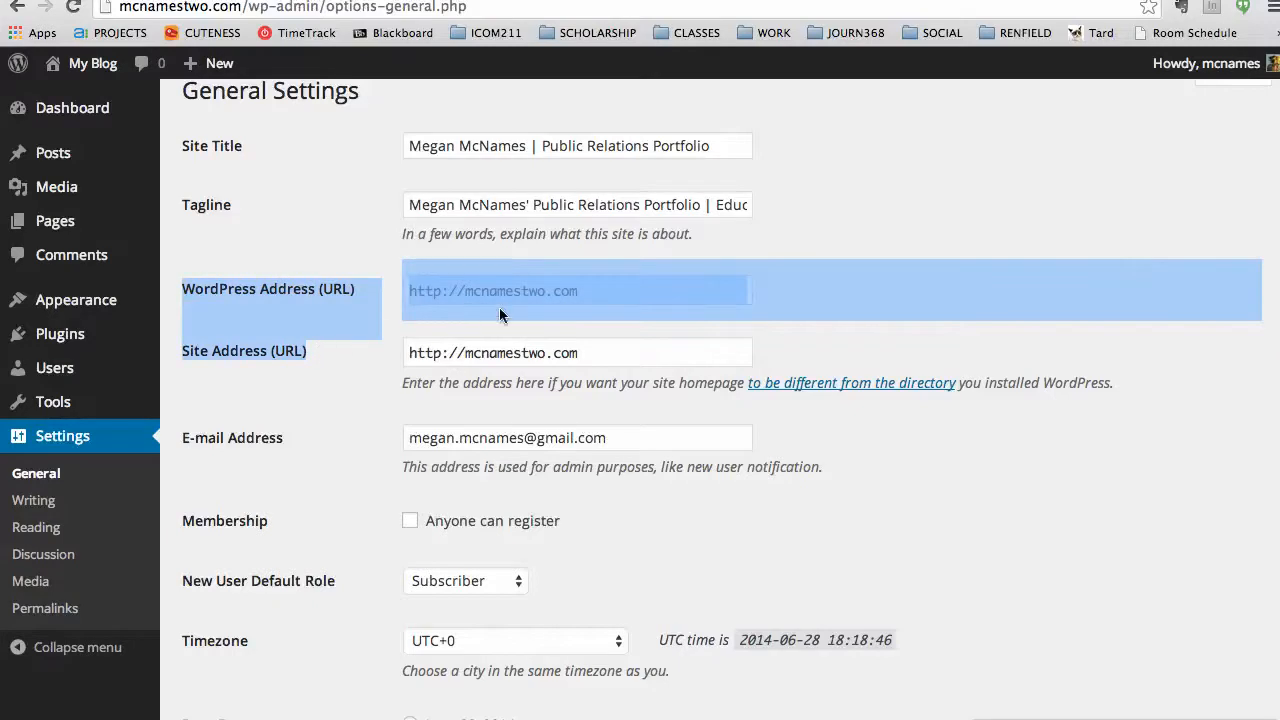
pyautogui.scroll(-2, 600, 346)
pyautogui.scroll(-5, 612, 364)
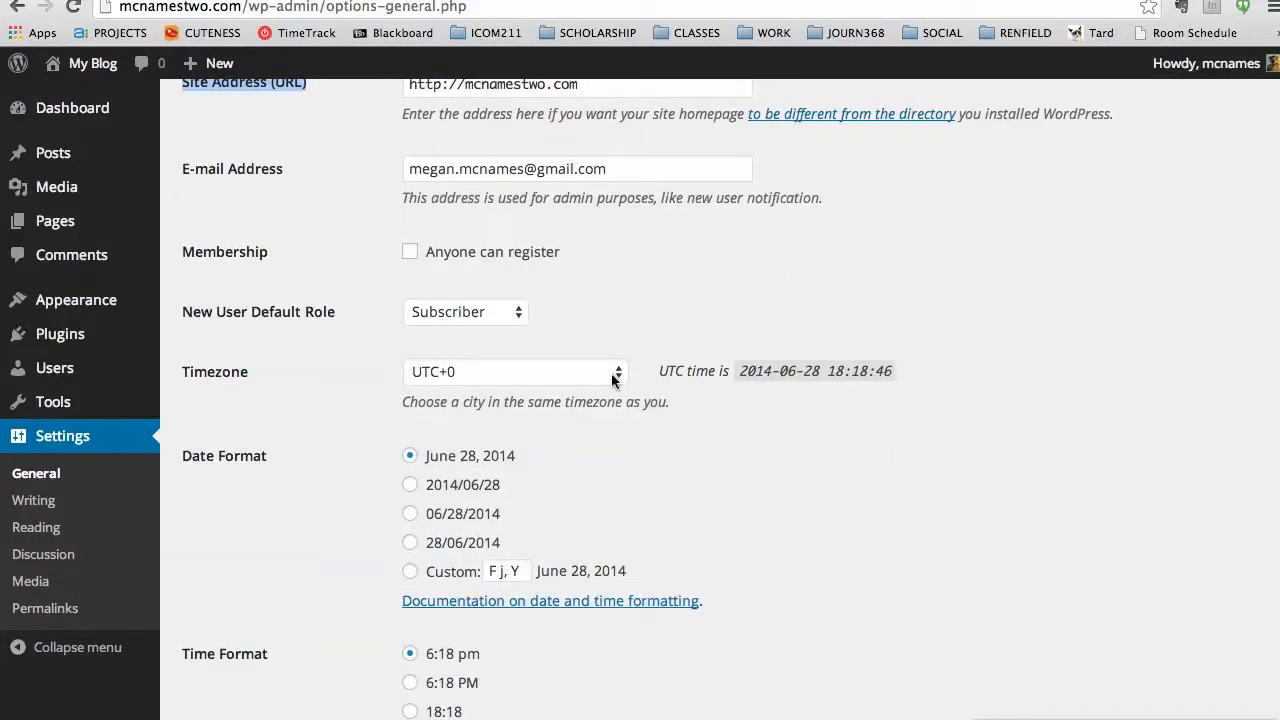
pyautogui.click(615, 375)
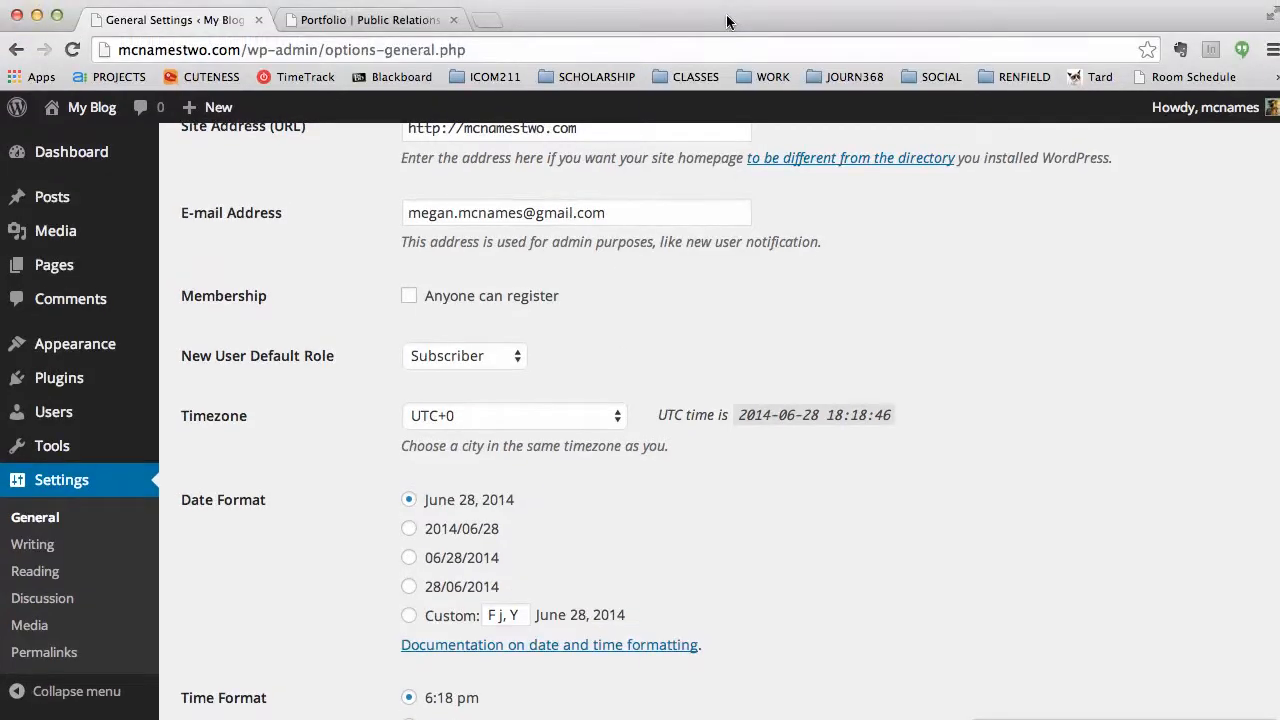
# Look up Eastern Standard Time on timeanddate.com, confirming it is UTC − 5 hours.
pyautogui.hotkey('ctrl', 't')
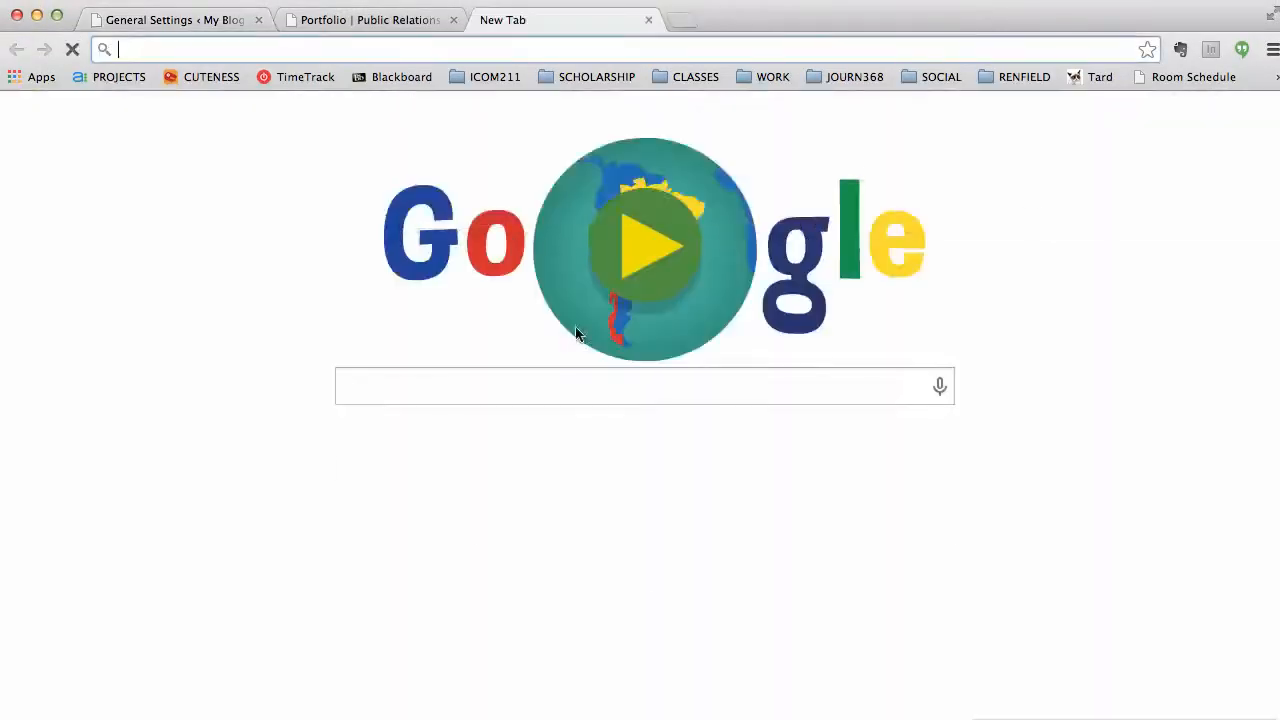
pyautogui.write('eastern time')
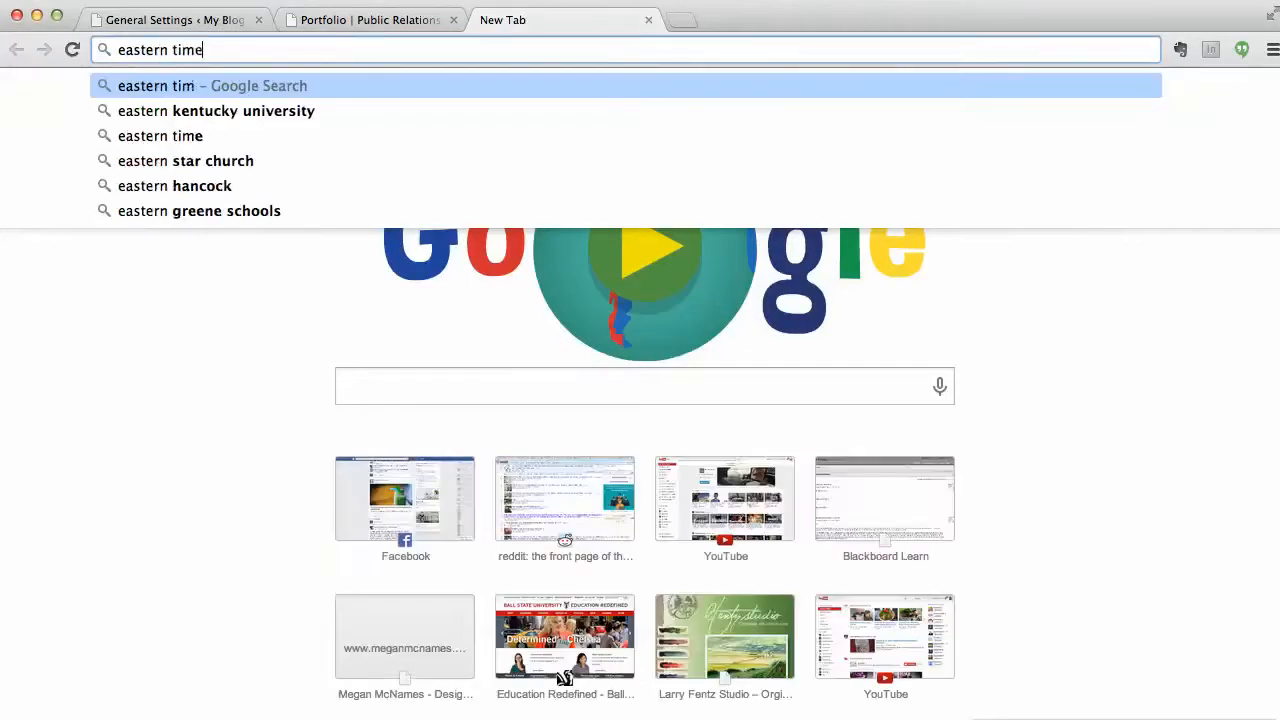
pyautogui.write('zone us UTC')
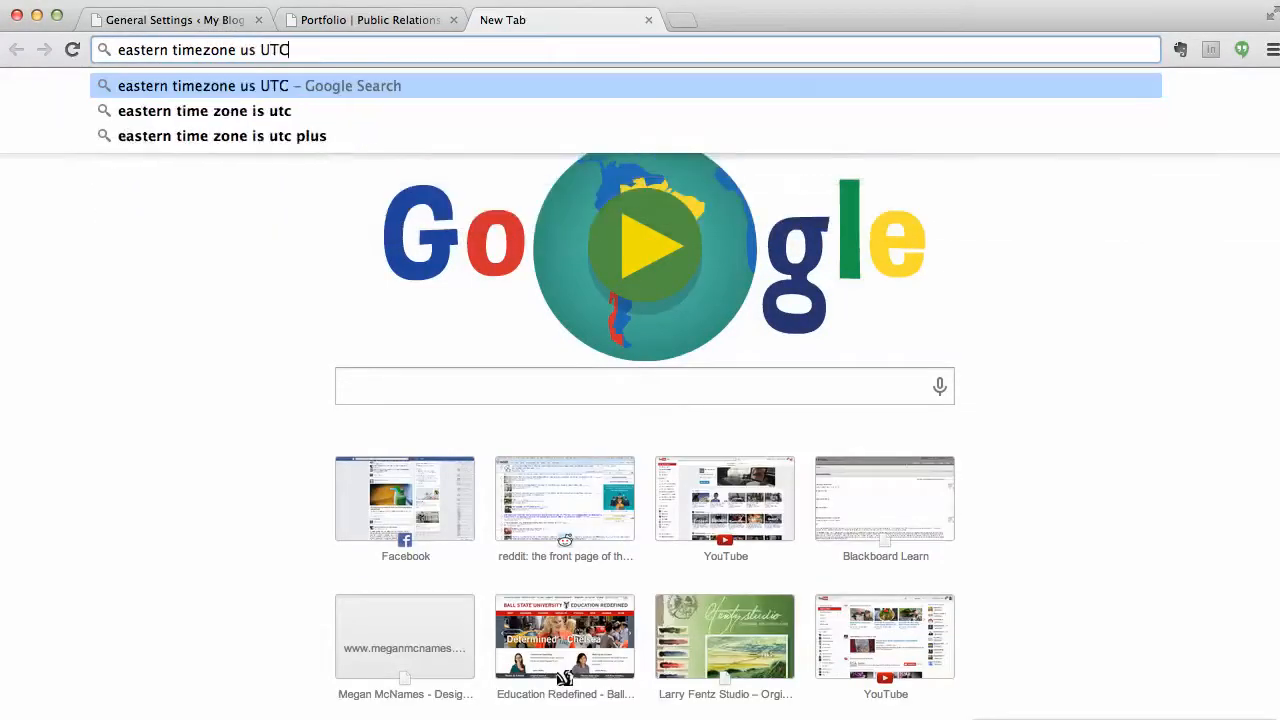
pyautogui.press('Return')
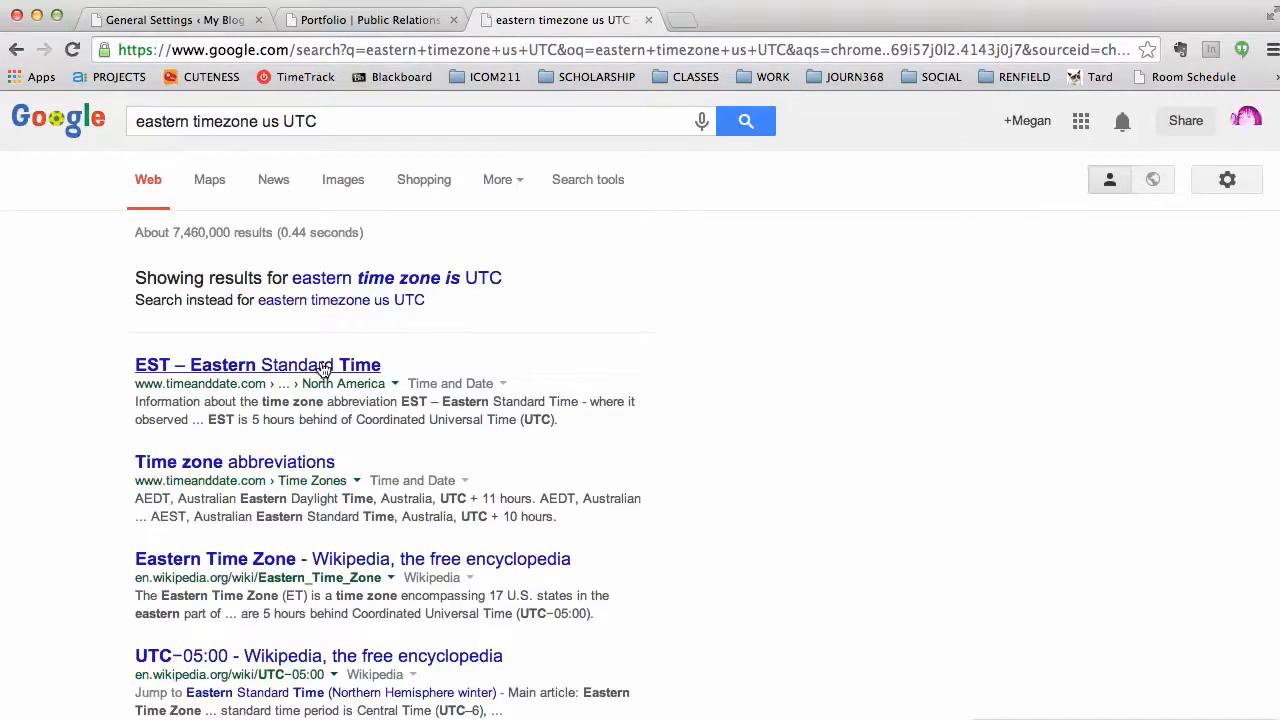
pyautogui.click(277, 374)
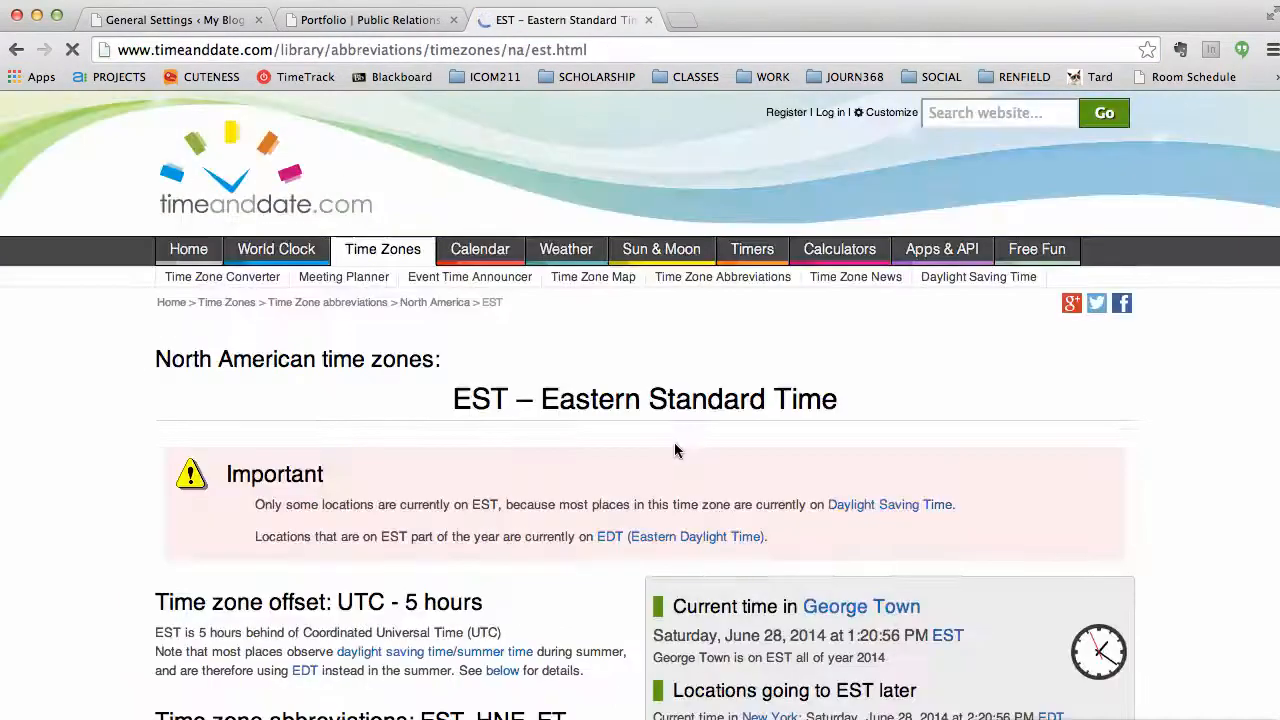
pyautogui.scroll(-3, 670, 444)
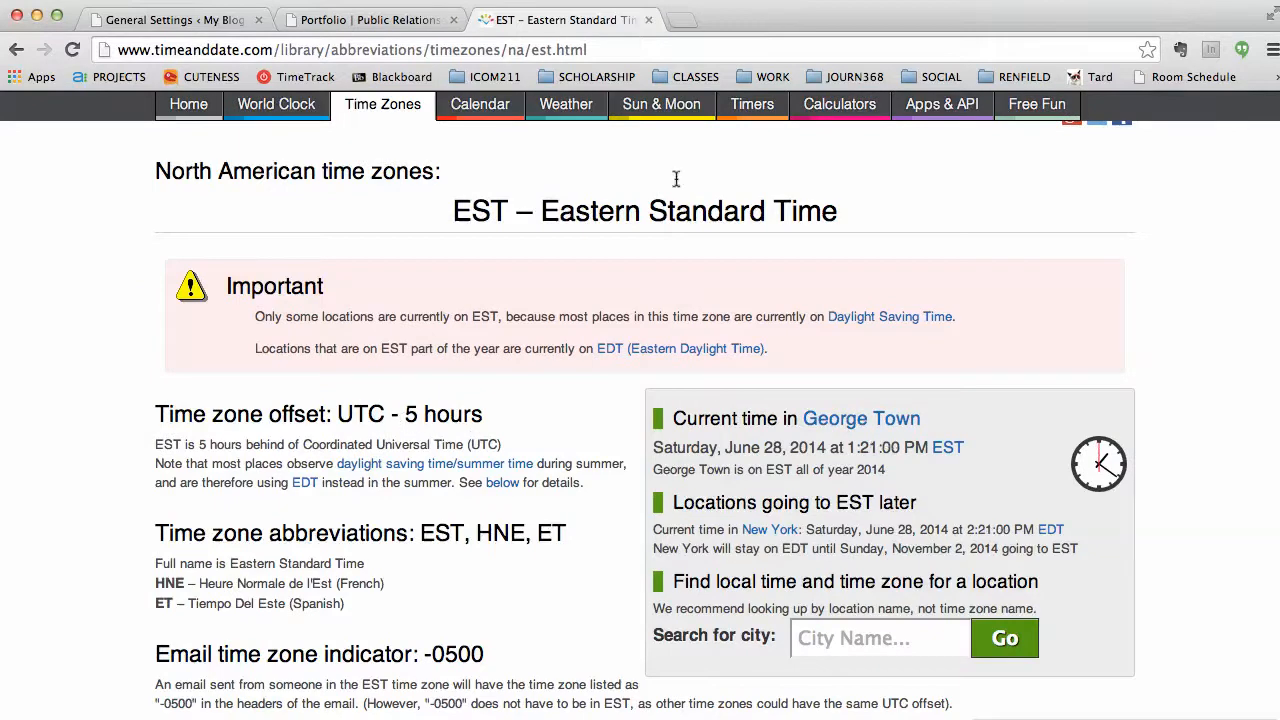
pyautogui.click(647, 21)
pyautogui.click(565, 416)
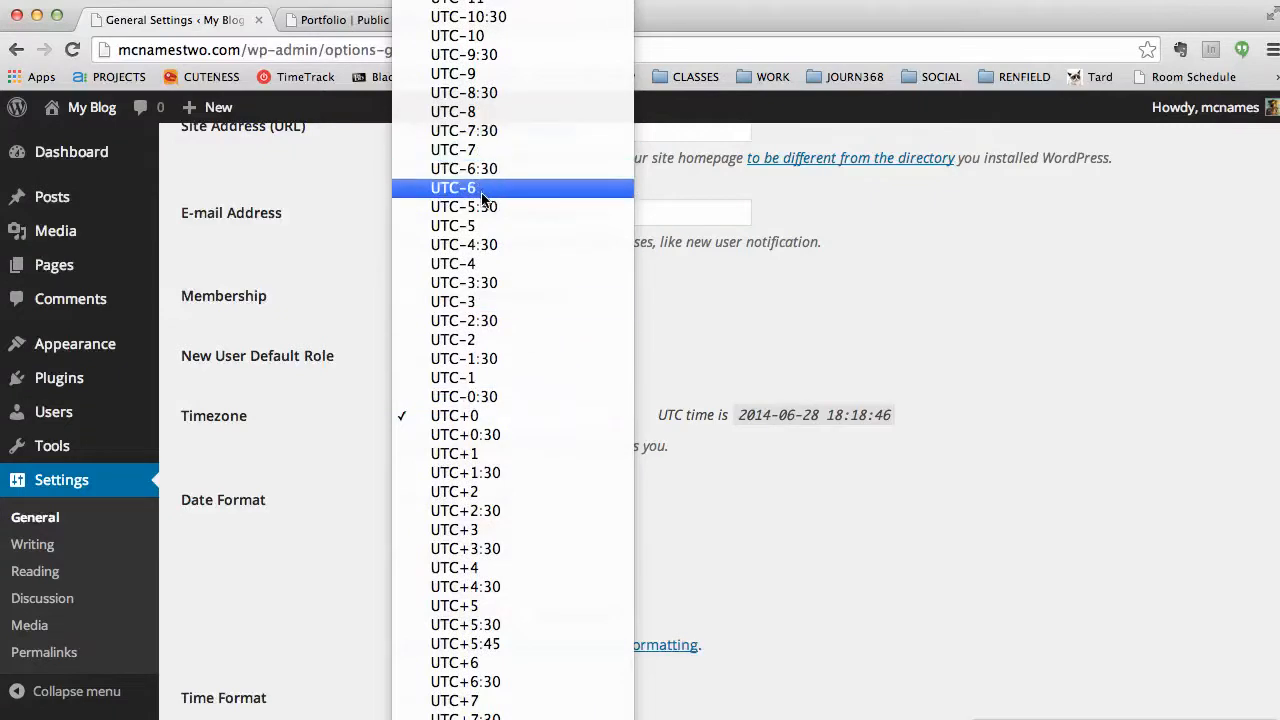
# Choose UTC-5 as the site timezone and save the General Settings.
pyautogui.click(474, 227)
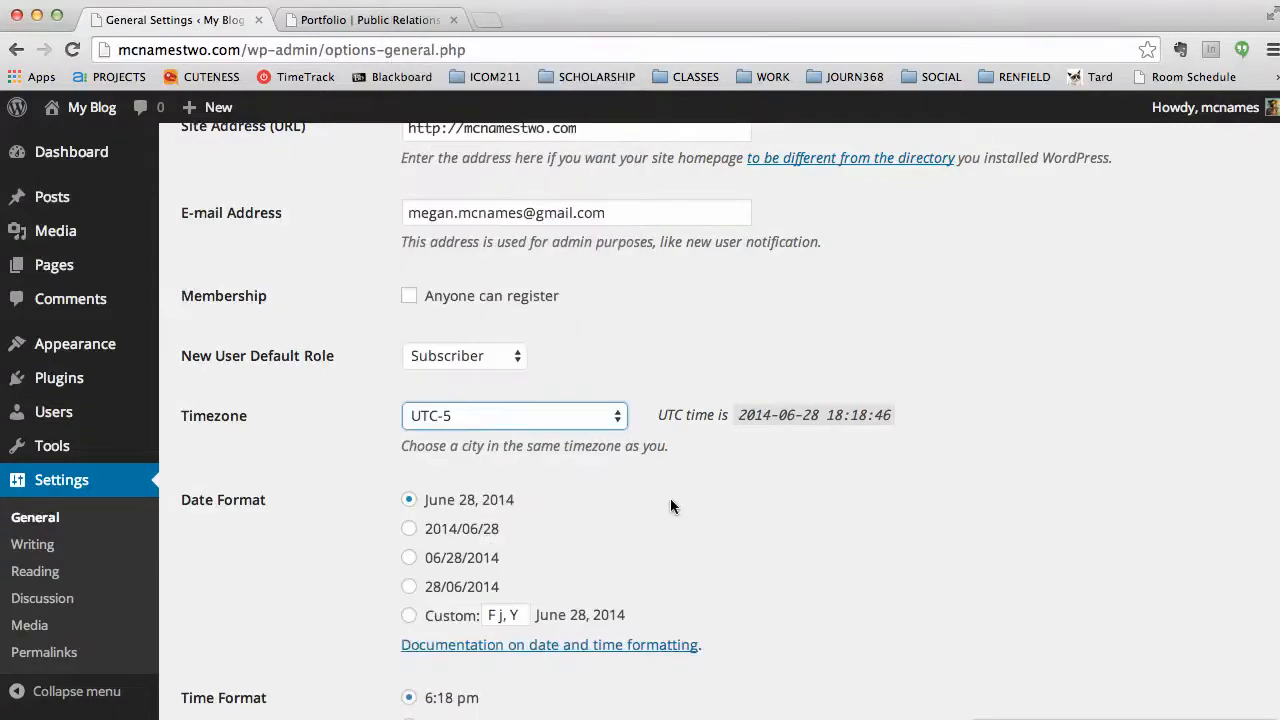
pyautogui.scroll(-2, 670, 506)
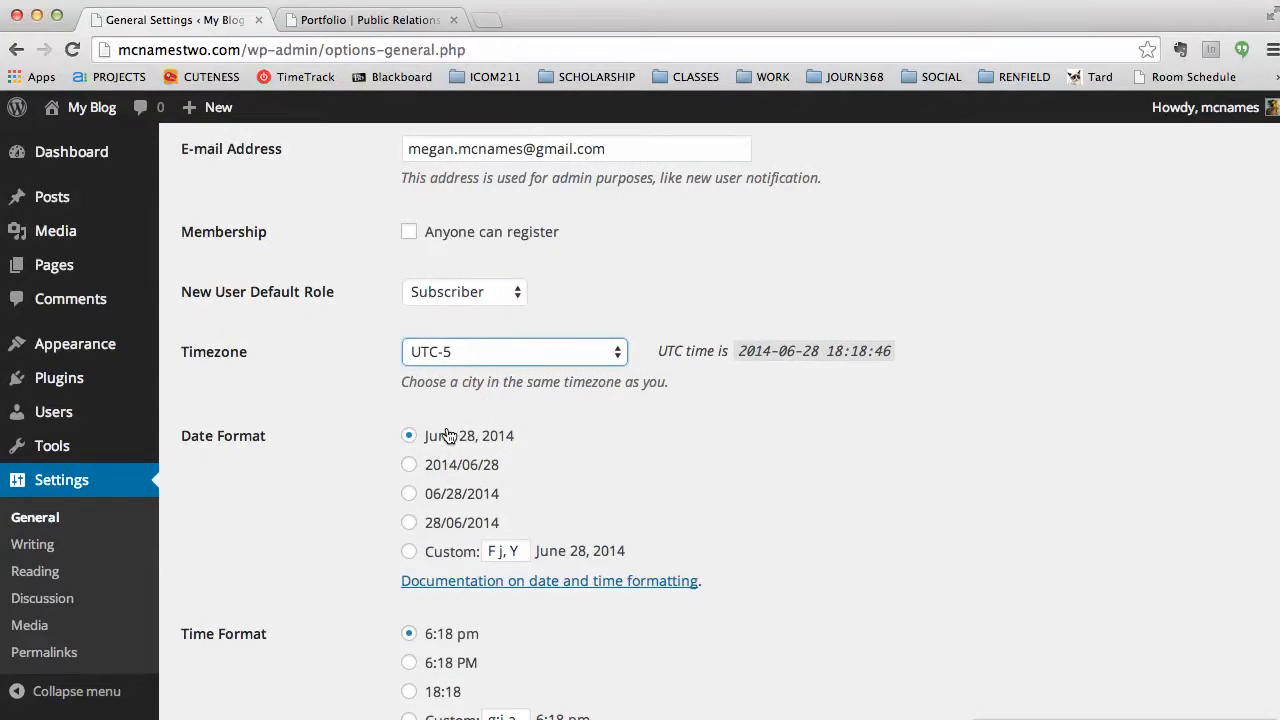
pyautogui.scroll(-1, 625, 470)
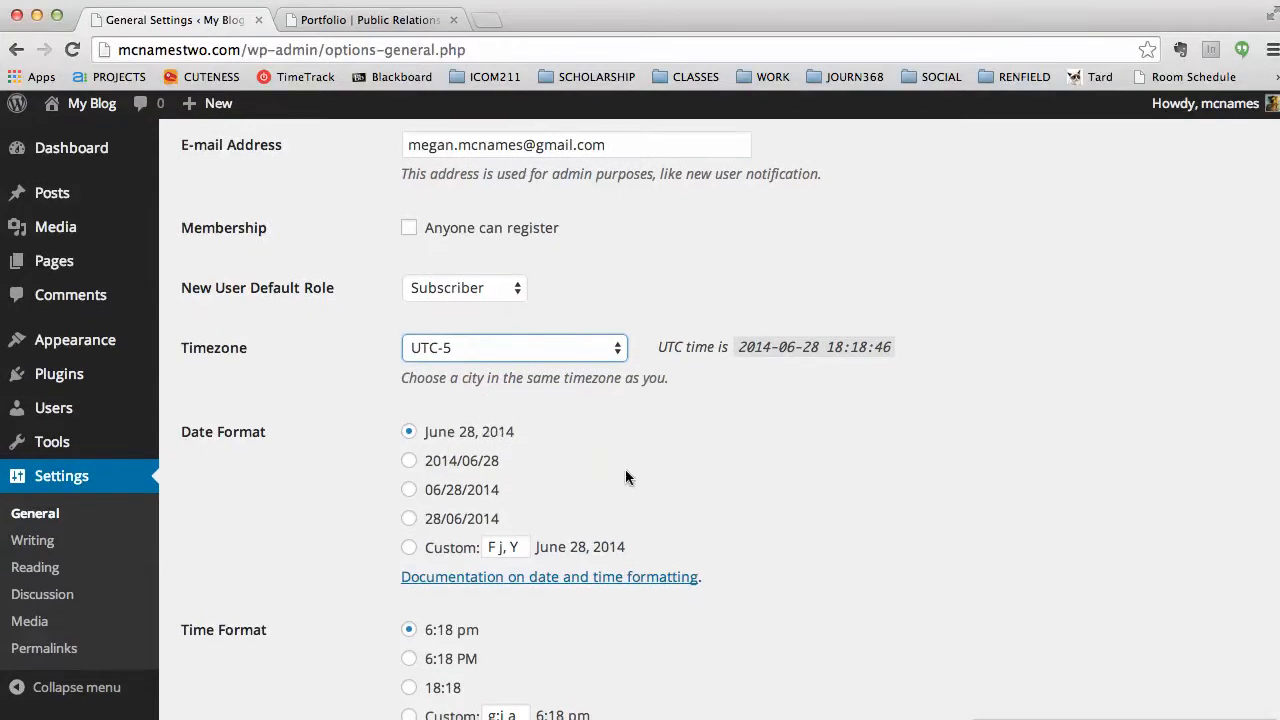
pyautogui.moveTo(1279, 719); pyautogui.dragTo(1260, 718)
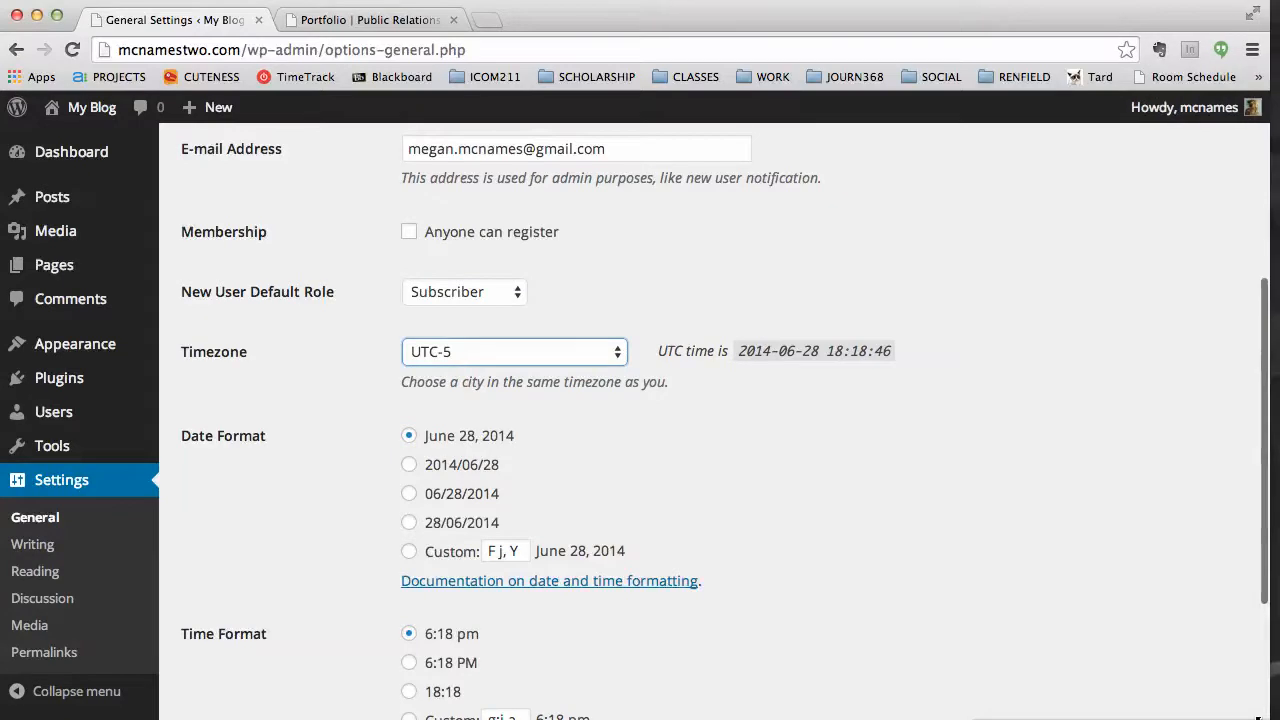
pyautogui.scroll(-5, 787, 609)
pyautogui.click(216, 621)
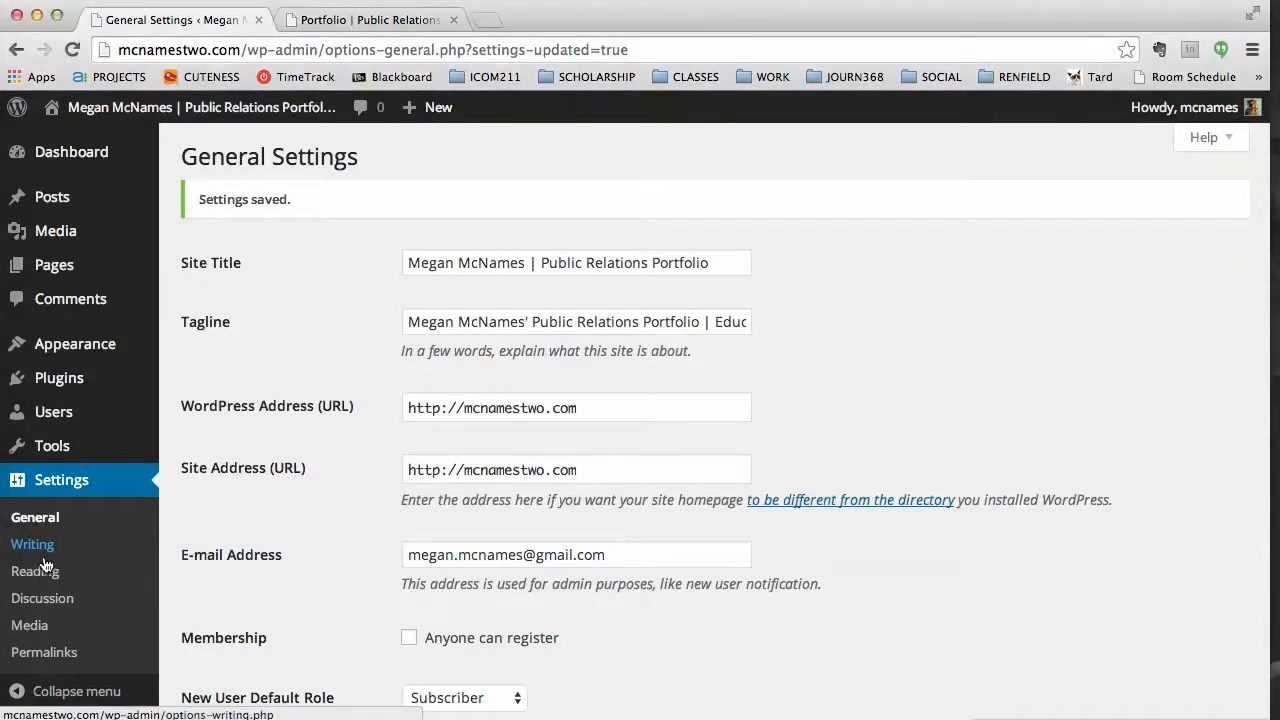
# Open Permalink Settings and check the live Sample Page's ?page_id=2 address.
pyautogui.click(54, 656)
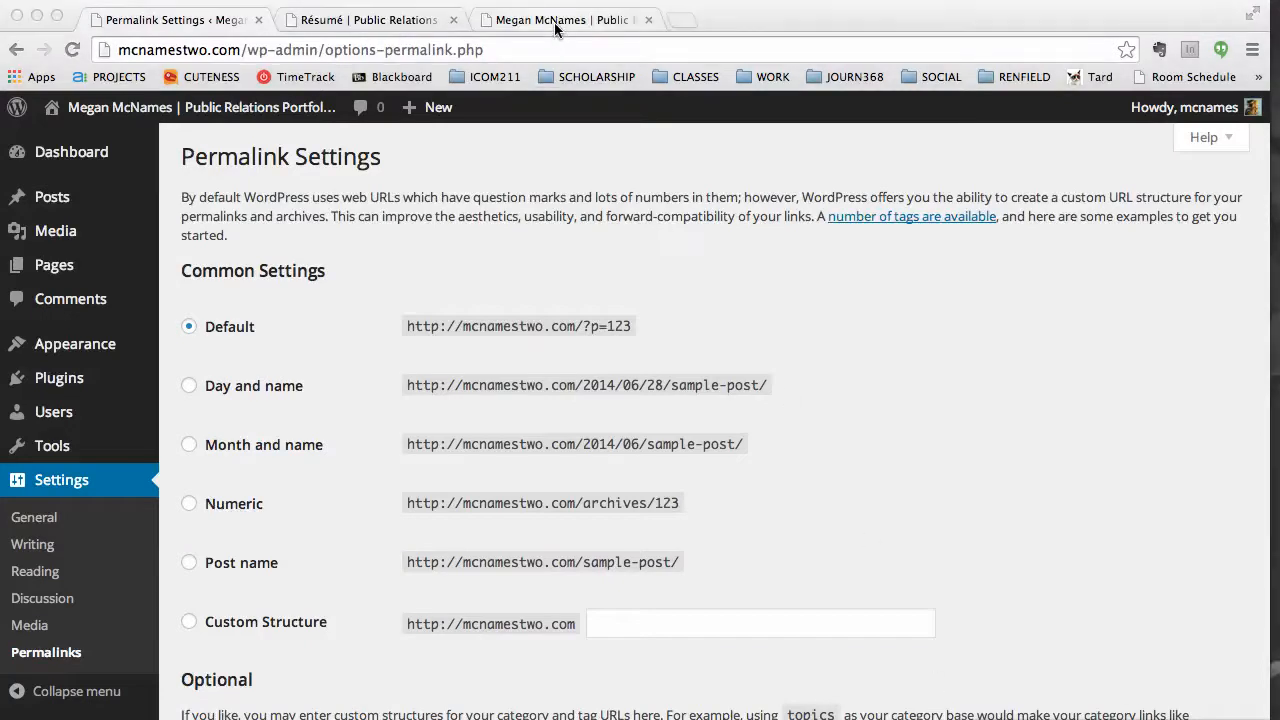
pyautogui.click(555, 30)
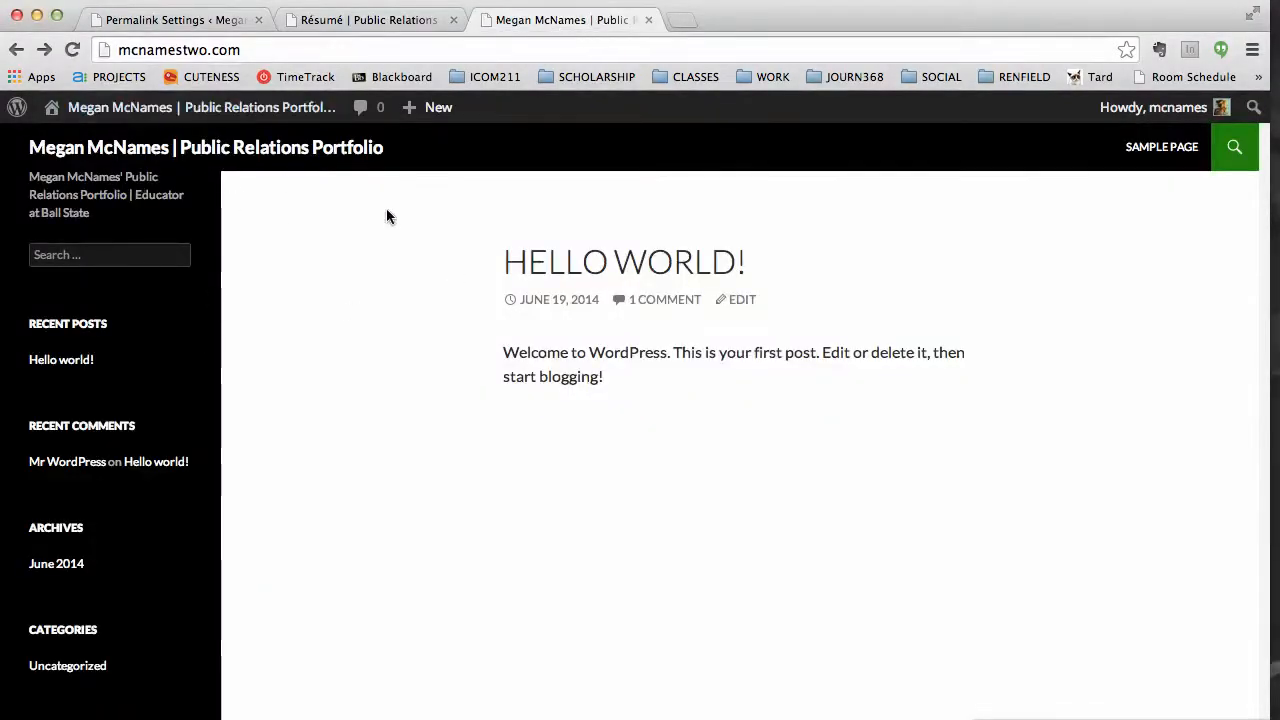
pyautogui.click(1165, 150)
pyautogui.moveTo(340, 51); pyautogui.dragTo(106, 57)
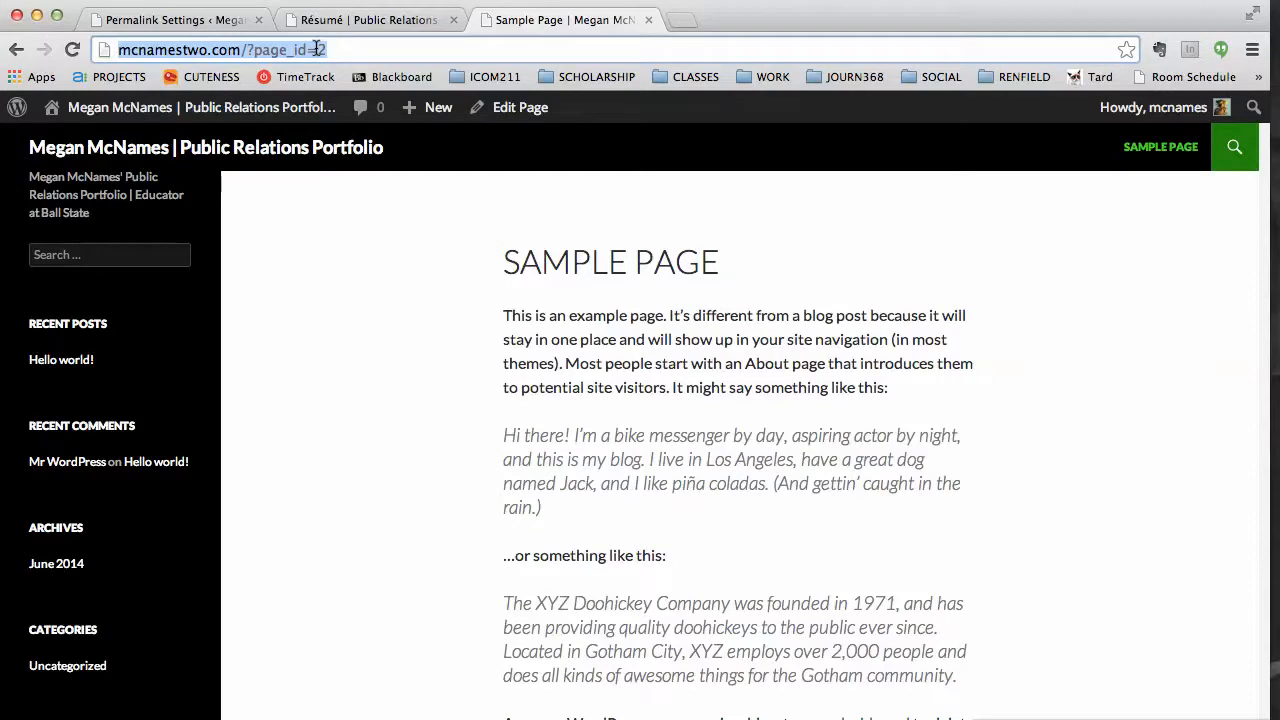
pyautogui.moveTo(344, 49); pyautogui.dragTo(116, 50)
pyautogui.click(200, 20)
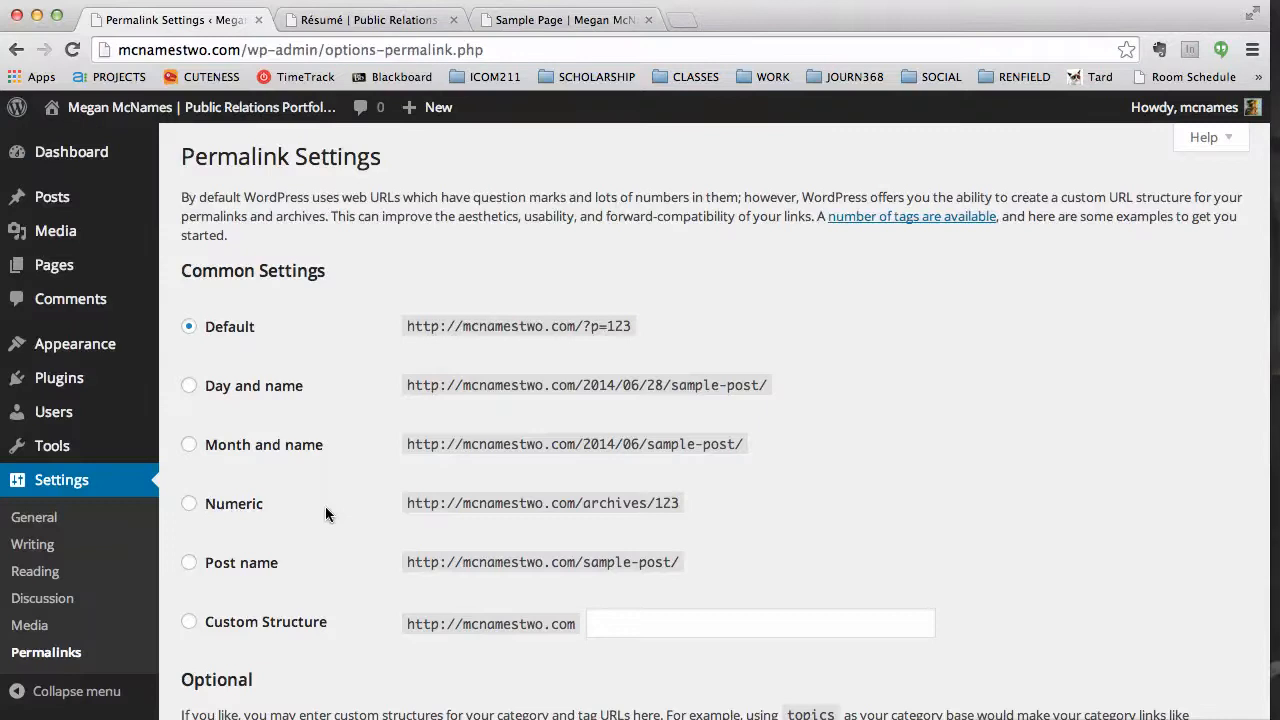
# Select the Month and name permalink structure and save it.
pyautogui.click(190, 445)
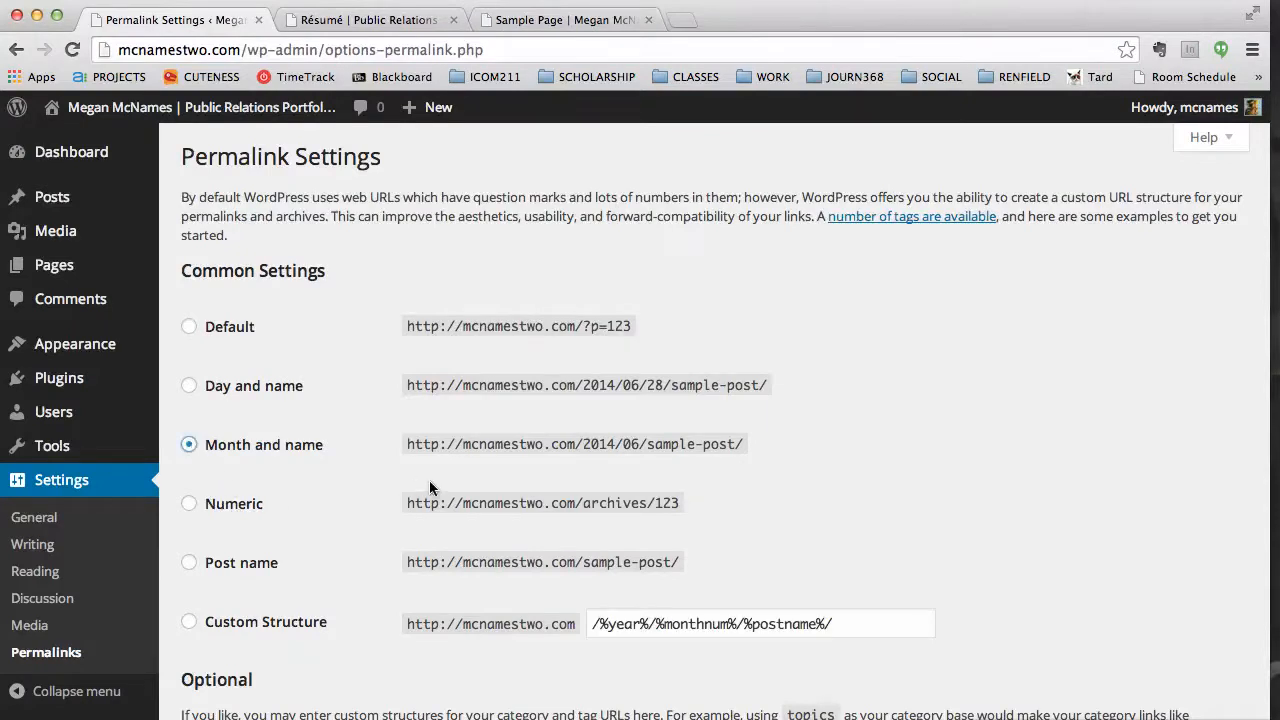
pyautogui.scroll(-5, 448, 500)
pyautogui.click(280, 621)
# Reload the Sample Page to verify its address is now mcnamestwo.com/sample-page/.
pyautogui.click(528, 18)
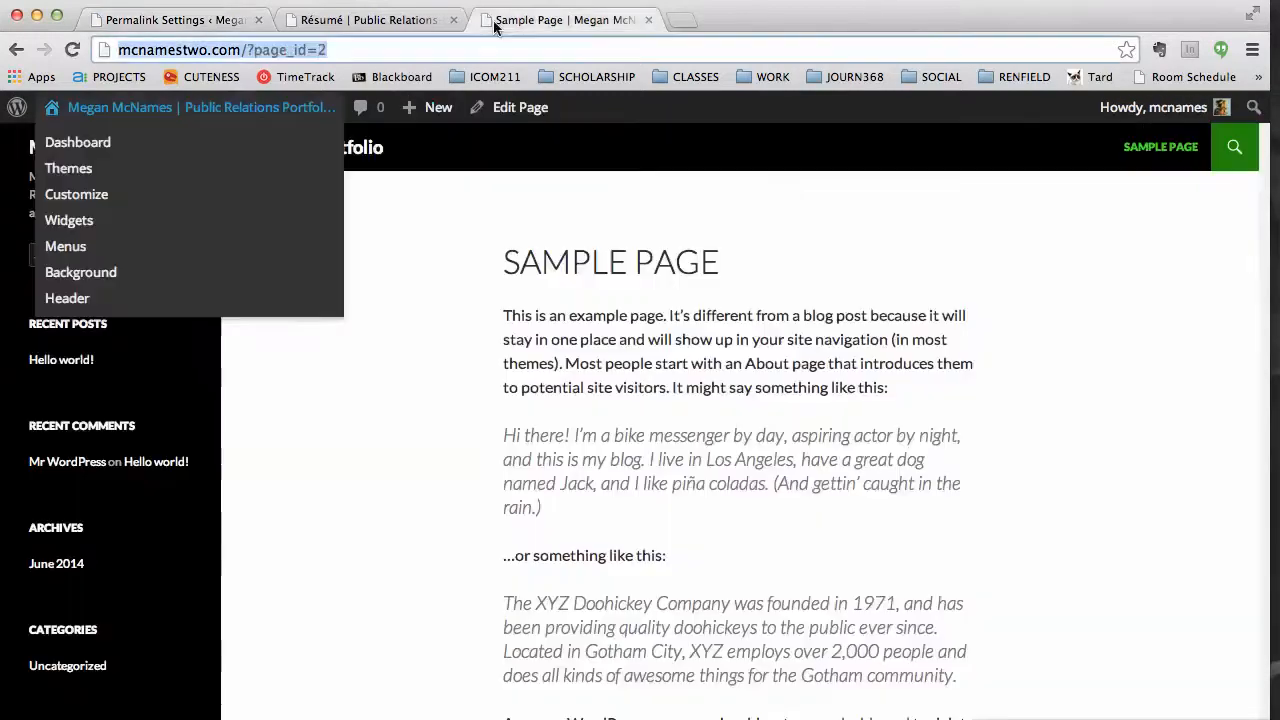
pyautogui.click(72, 49)
pyautogui.moveTo(350, 49); pyautogui.dragTo(244, 46)
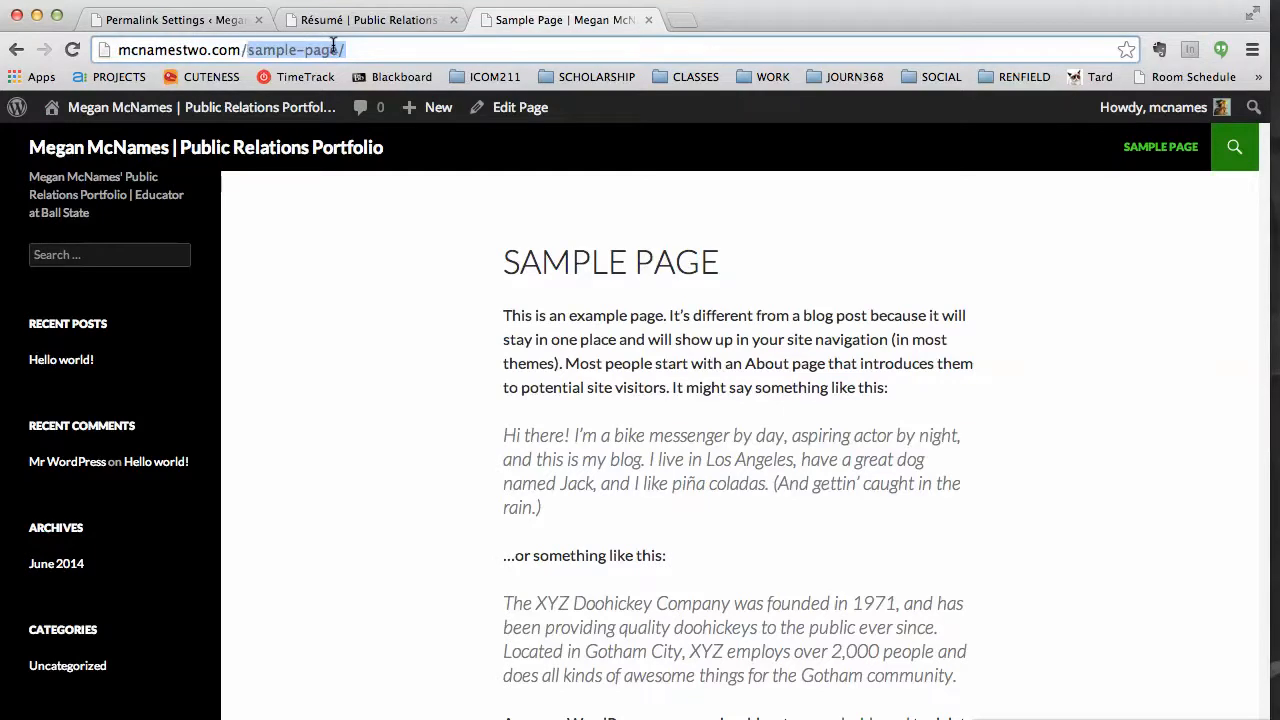
pyautogui.moveTo(423, 48); pyautogui.dragTo(112, 47)
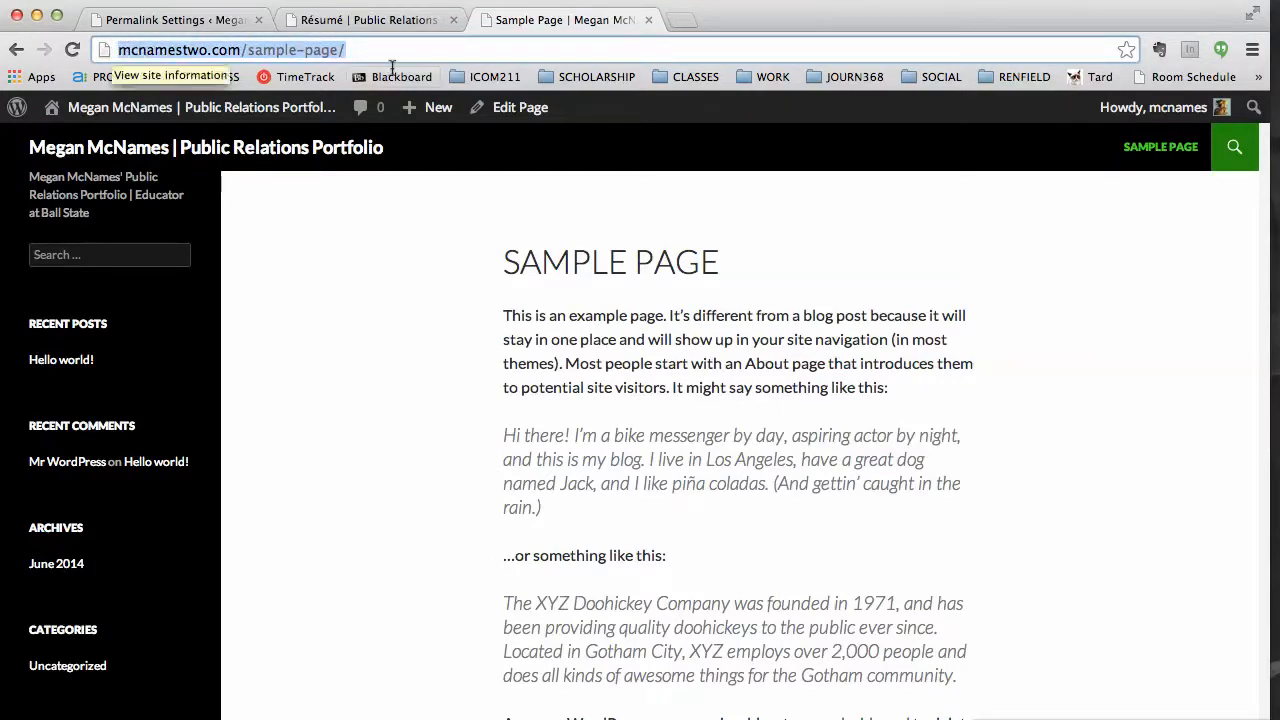
pyautogui.moveTo(390, 48); pyautogui.dragTo(249, 43)
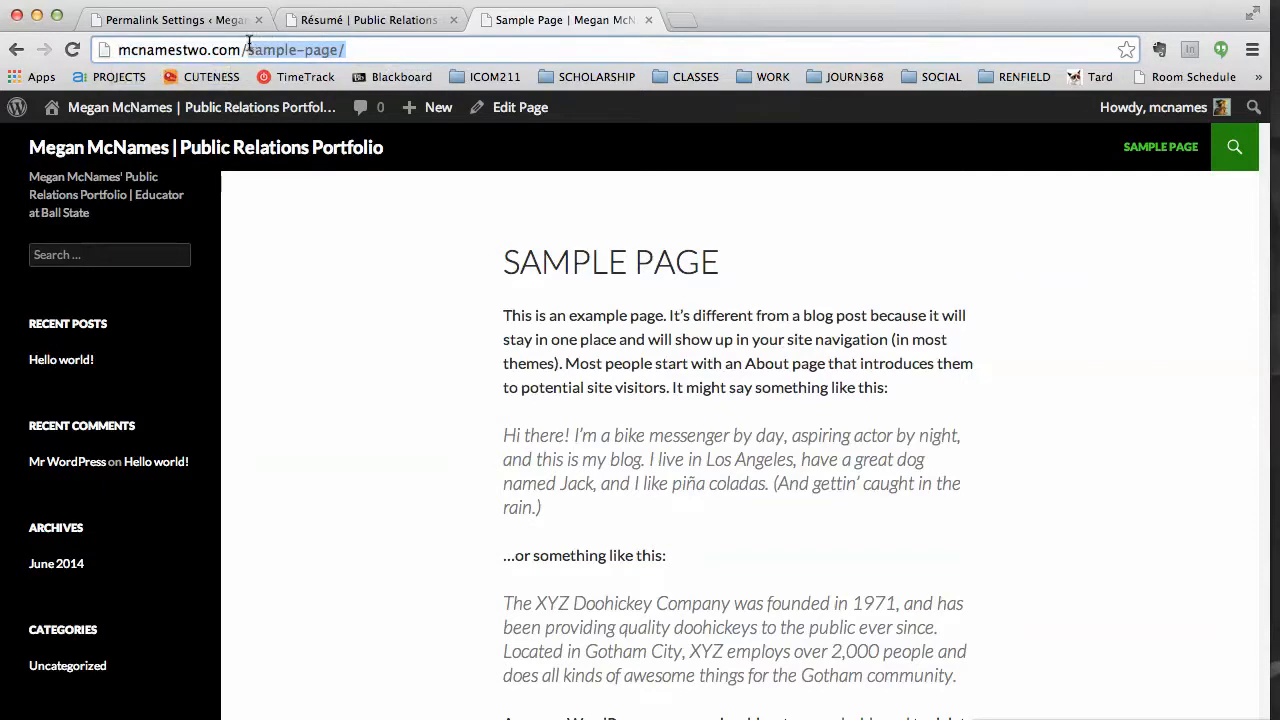
pyautogui.moveTo(376, 46); pyautogui.dragTo(260, 55)
pyautogui.click(195, 20)
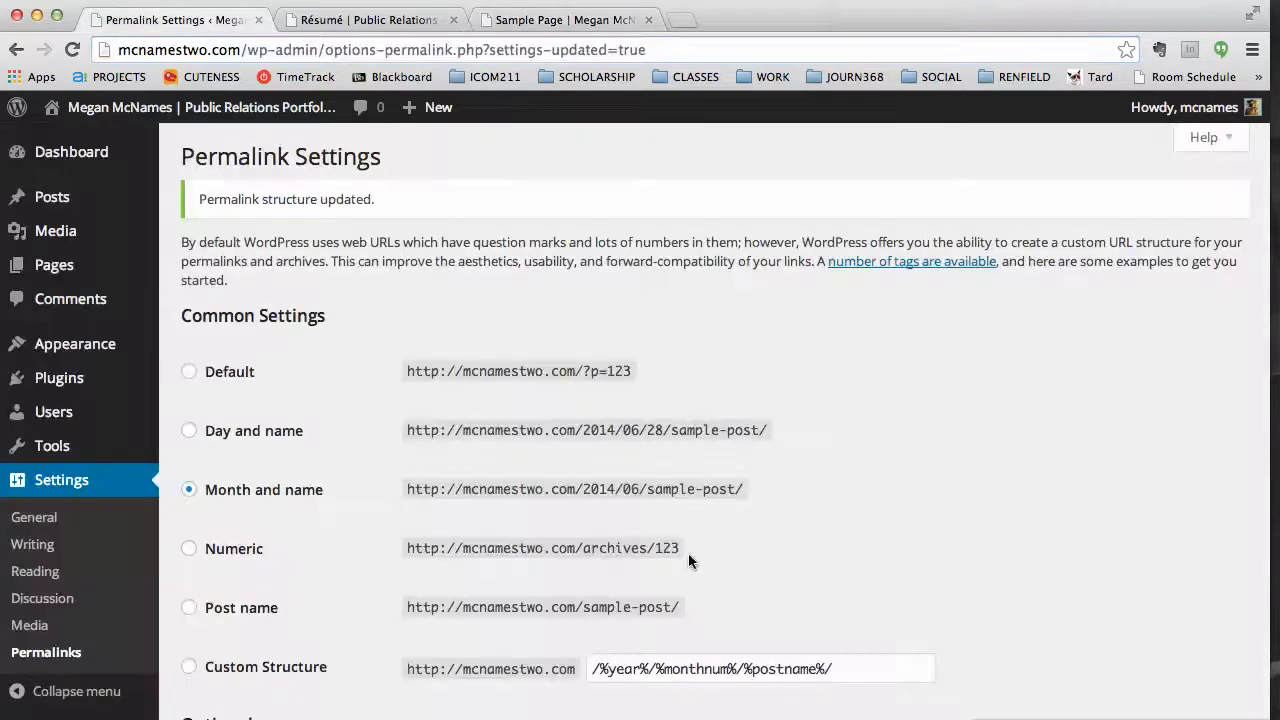
# Open the All Posts list, which shows the single Hello world! post.
pyautogui.scroll(-5, 659, 517)
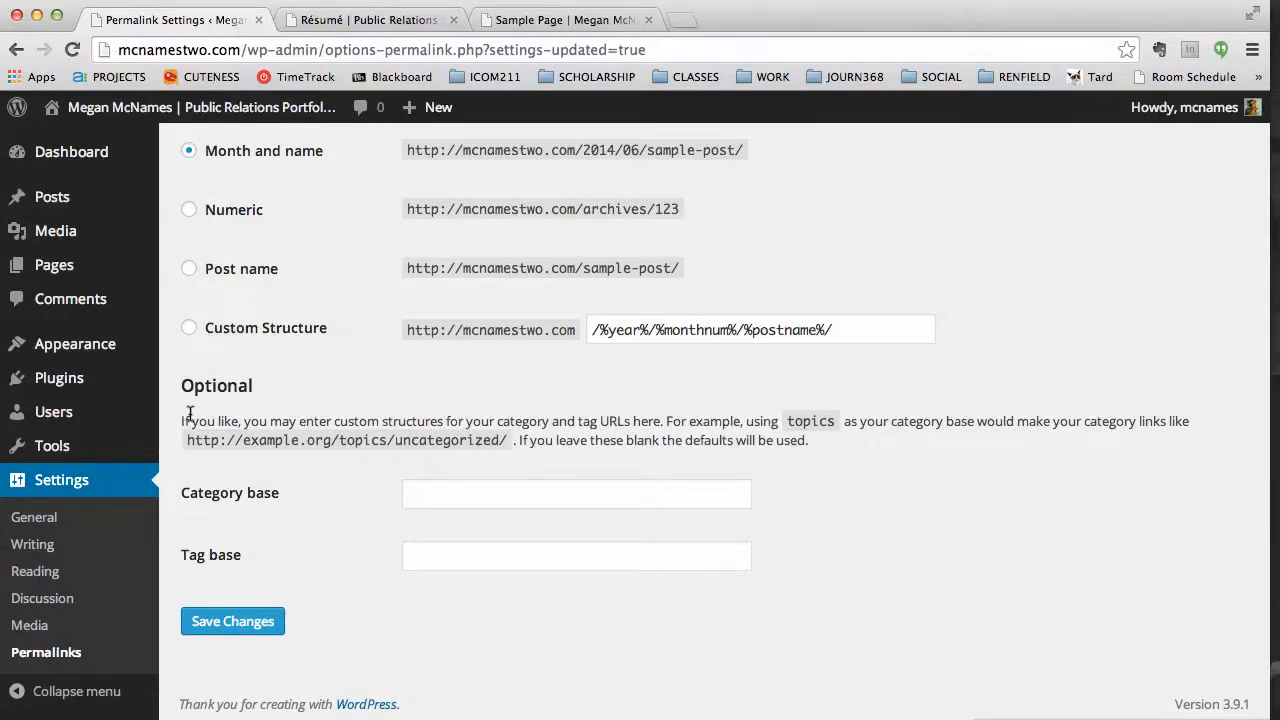
pyautogui.scroll(-1, 227, 440)
pyautogui.moveTo(98, 215)
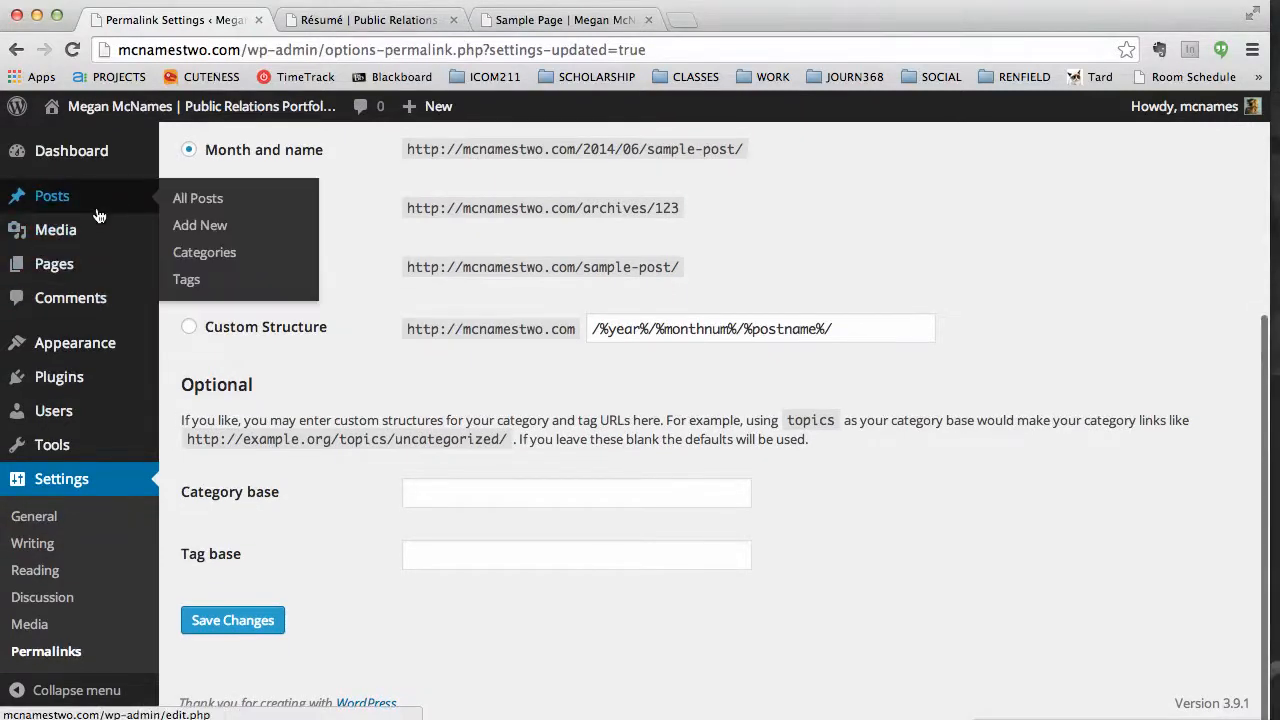
pyautogui.click(77, 200)
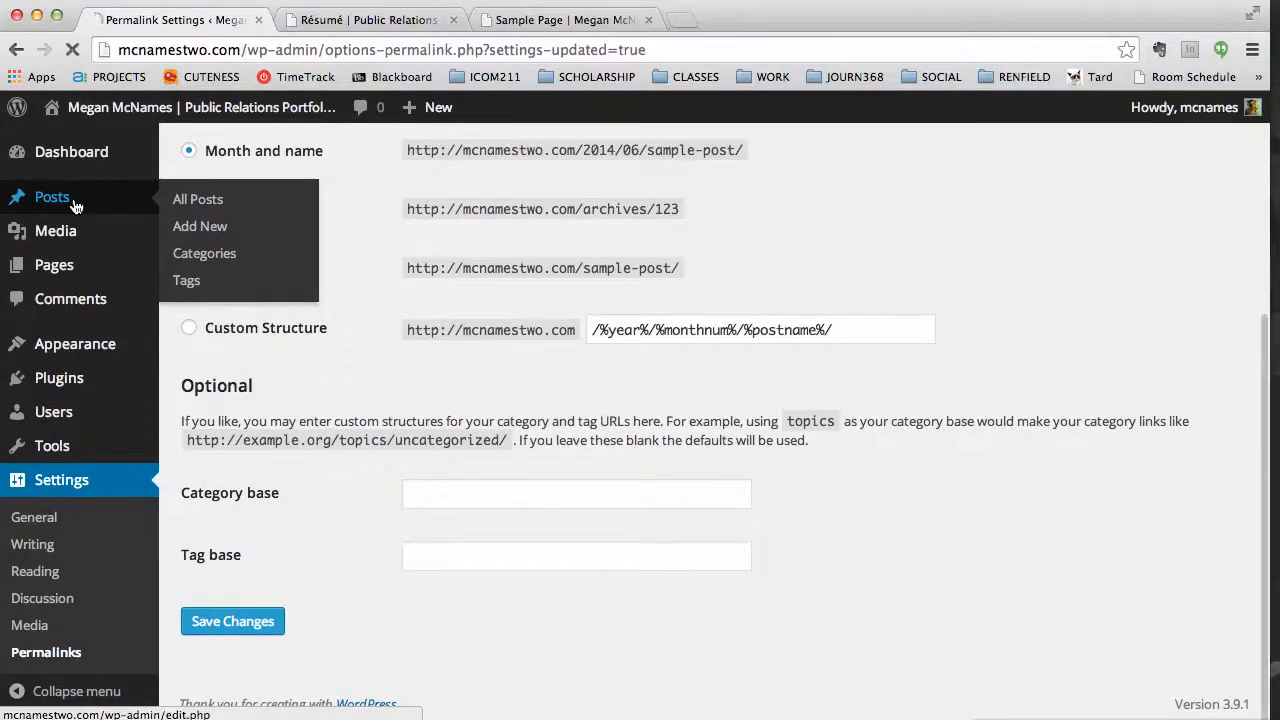
pyautogui.moveTo(253, 307)
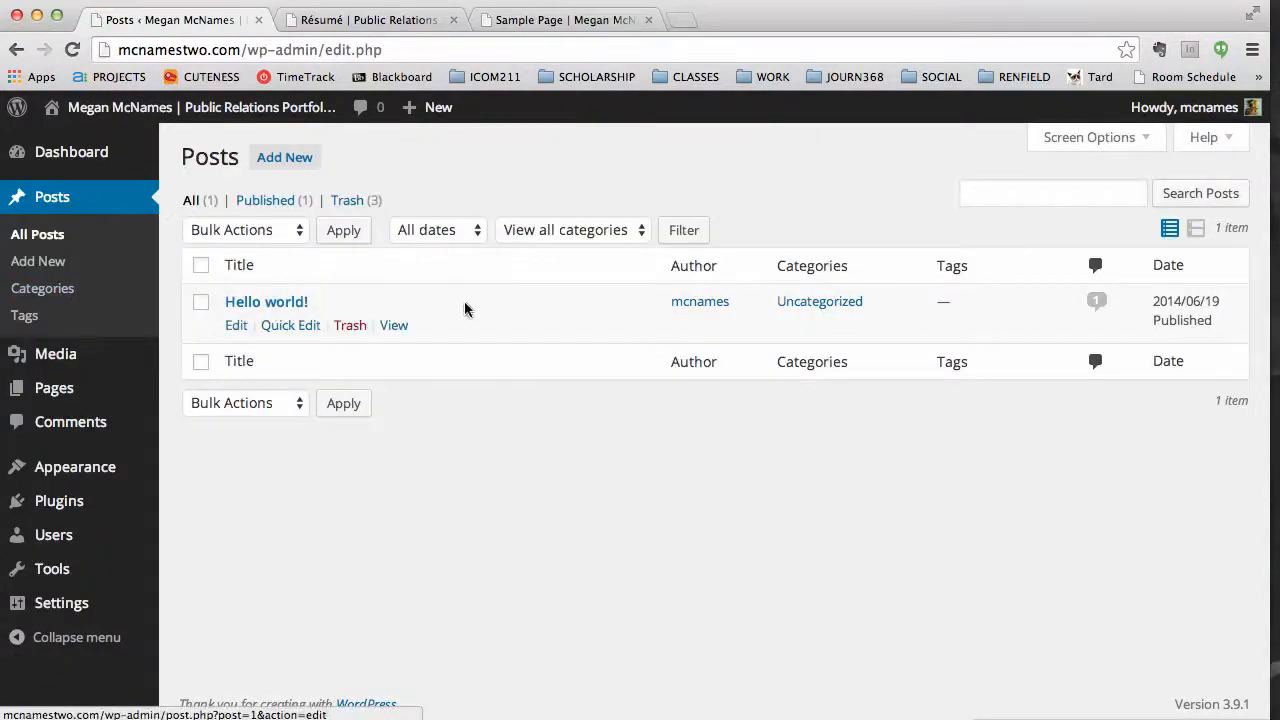
# Trash the Hello world! post, then trash Sample Page from the Pages list.
pyautogui.click(352, 328)
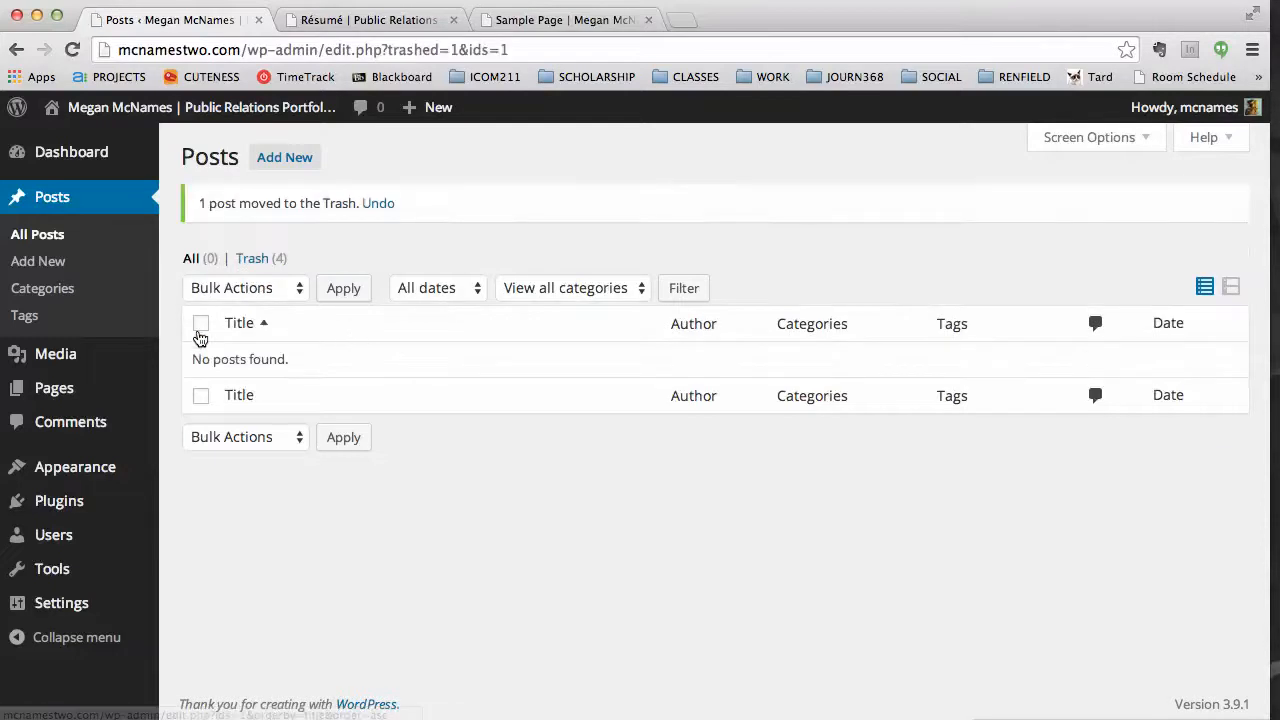
pyautogui.click(109, 395)
pyautogui.moveTo(264, 330)
pyautogui.click(360, 332)
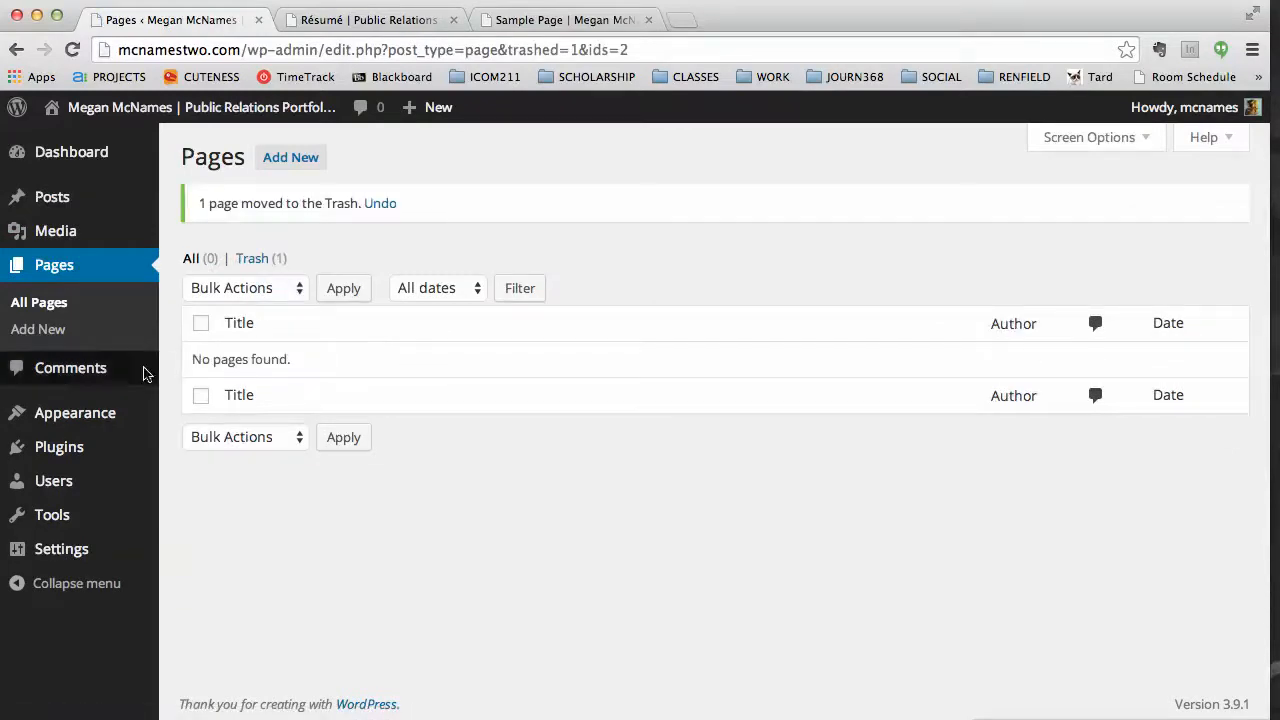
pyautogui.moveTo(105, 378)
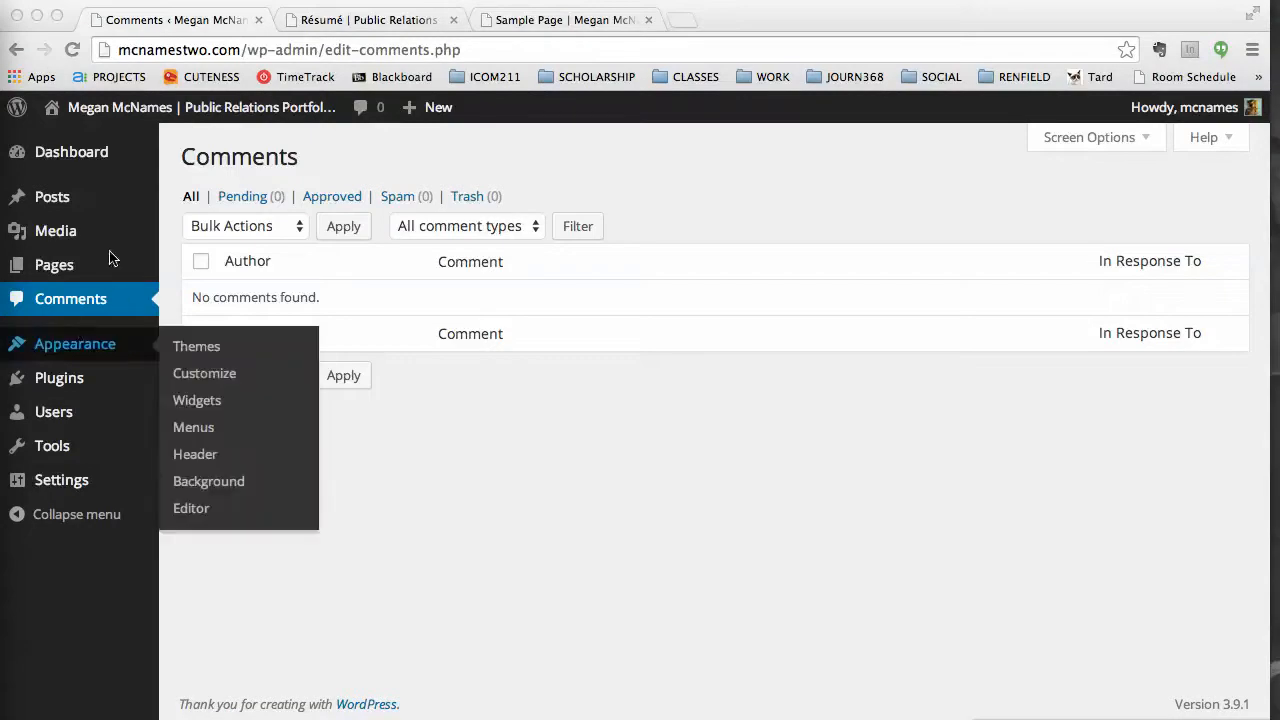
pyautogui.click(585, 170)
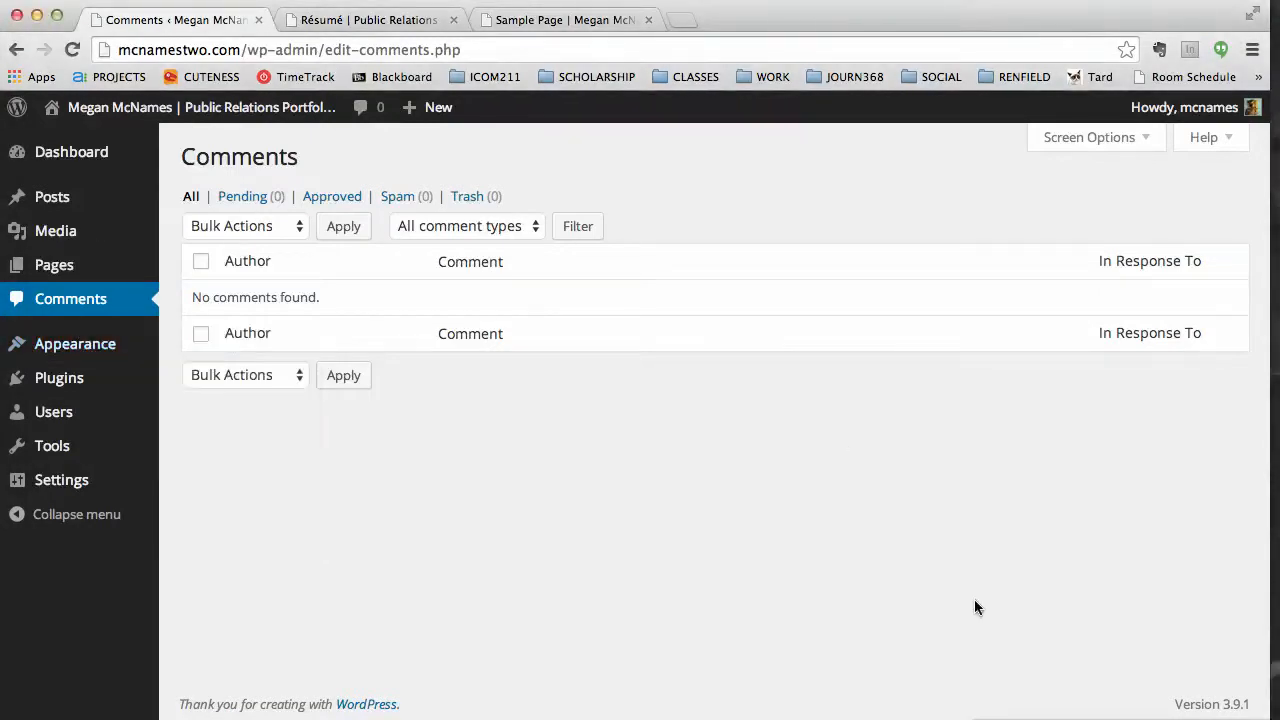